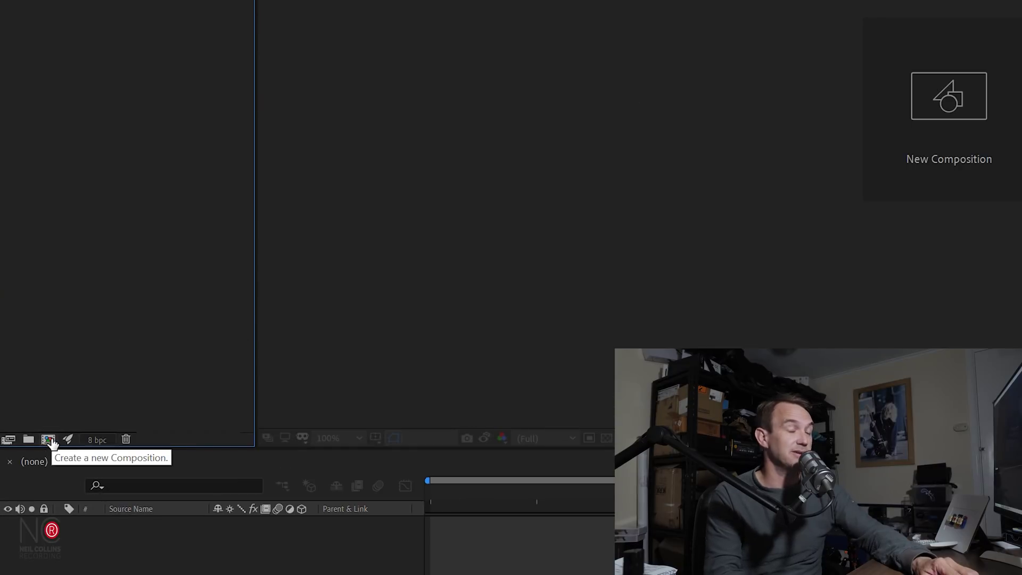
Step: Create Comp 1 with a 0:00:05:00 duration from the New Composition button
click(49, 439)
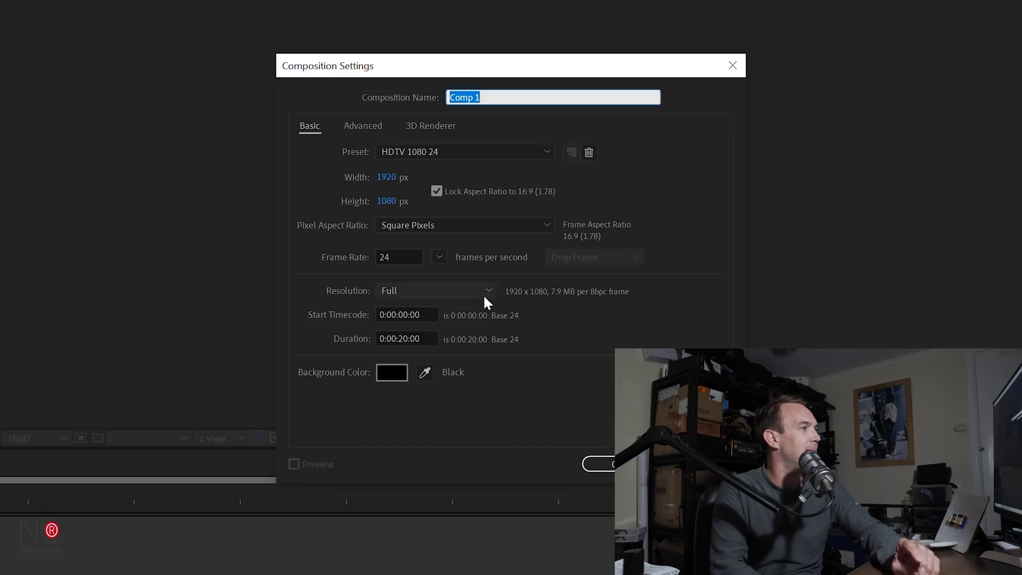
click(428, 339)
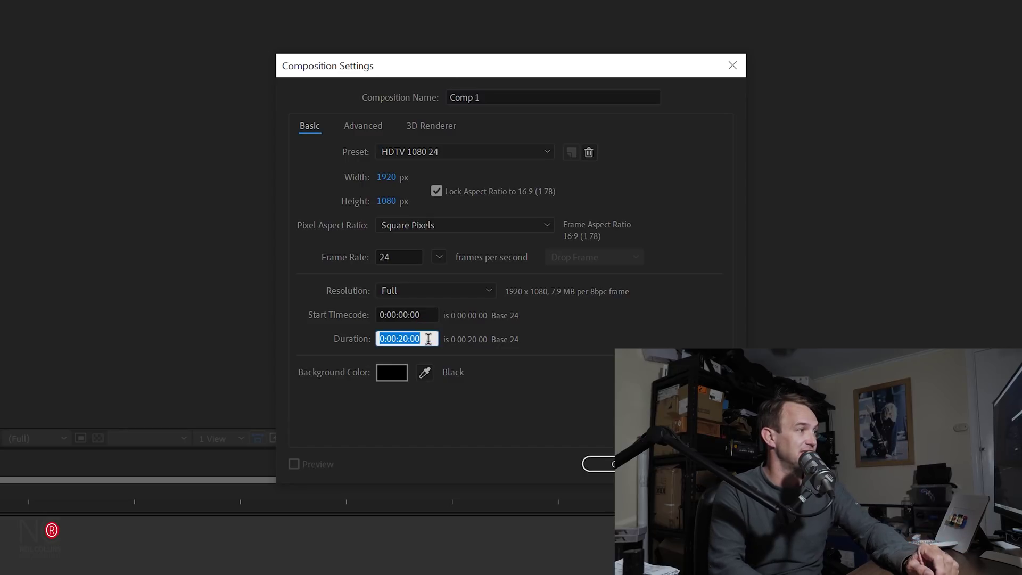
text(5)
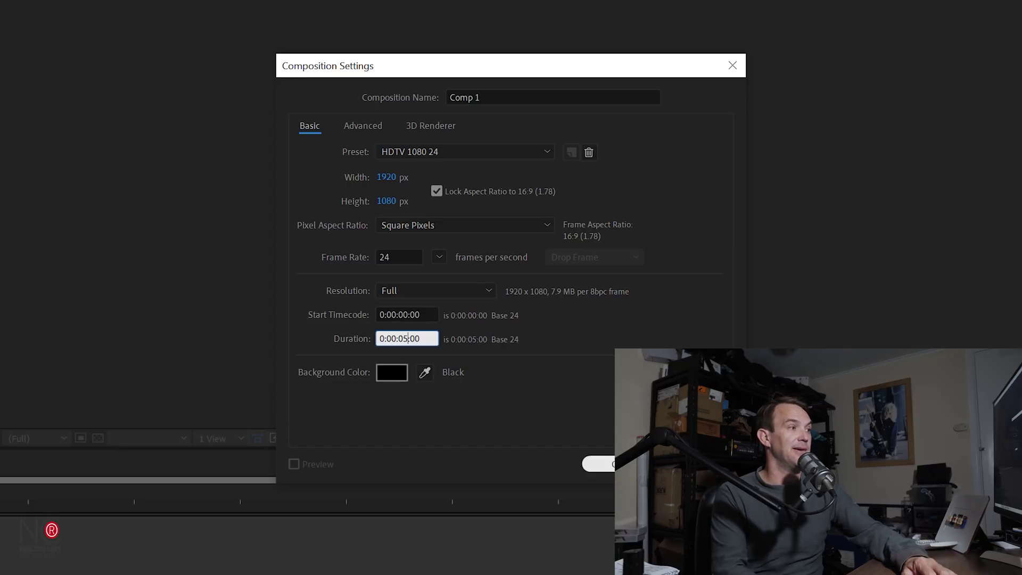
key(Return)
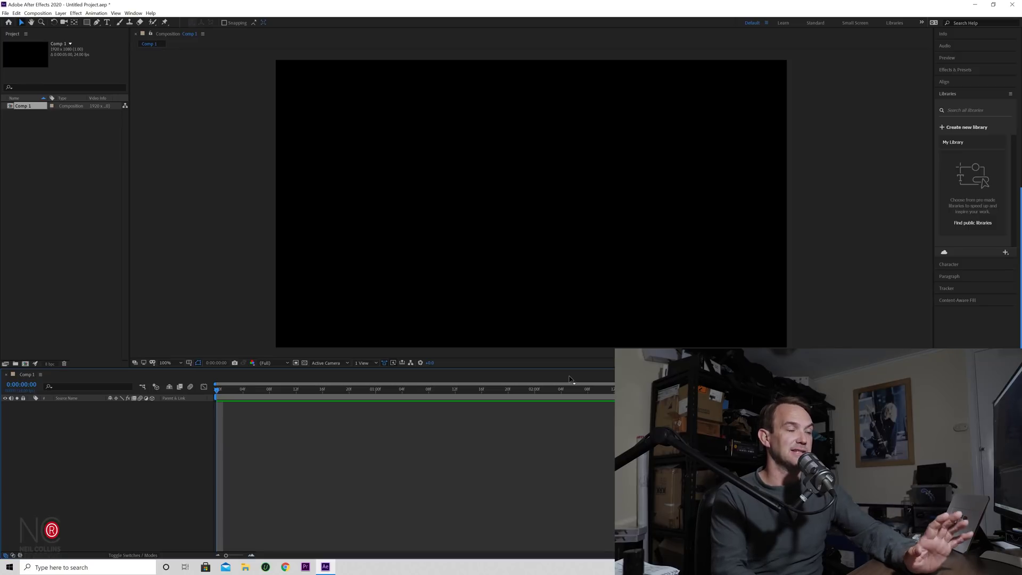
Step: Switch workspace and add a white 100 px Roboto Slab text layer reading '1st Animation'
key(shift+F10)
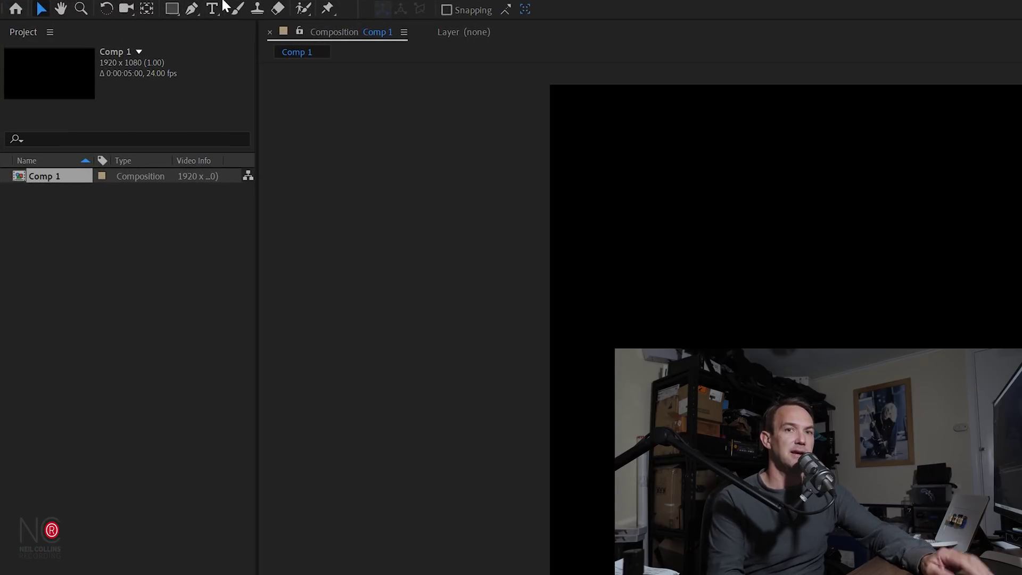
click(212, 11)
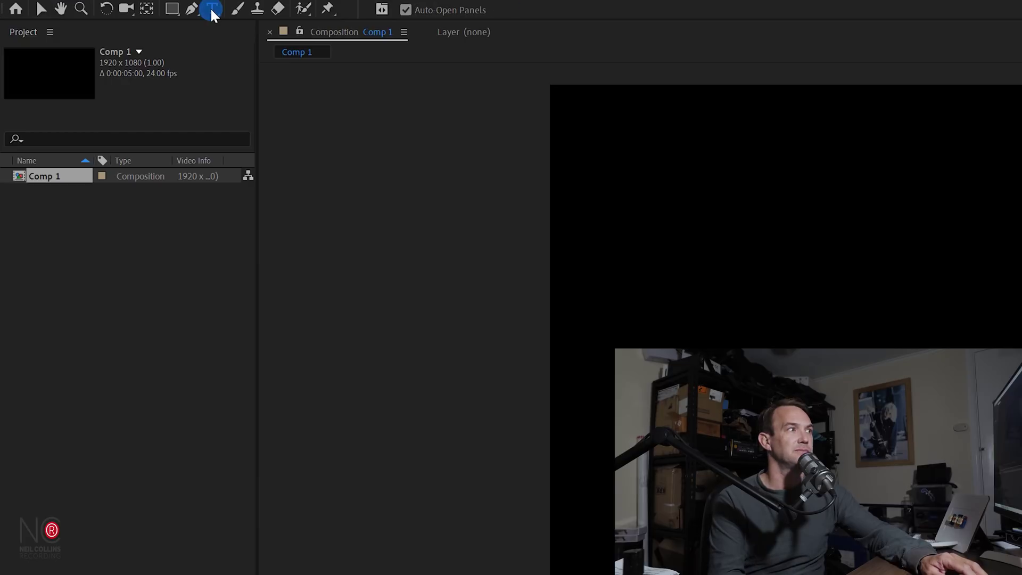
key(ctrl+alt+shift+t)
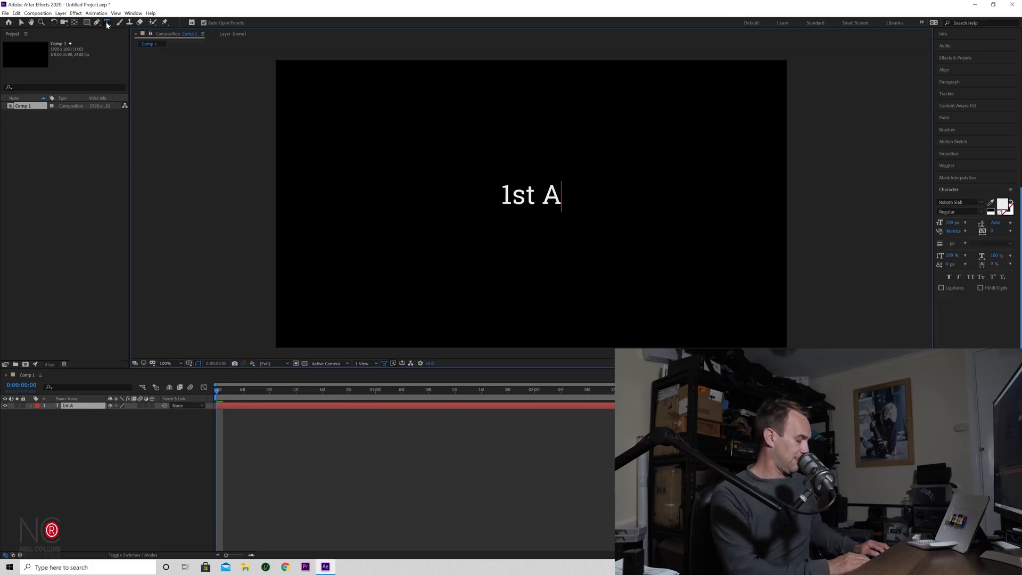
text(nimation)
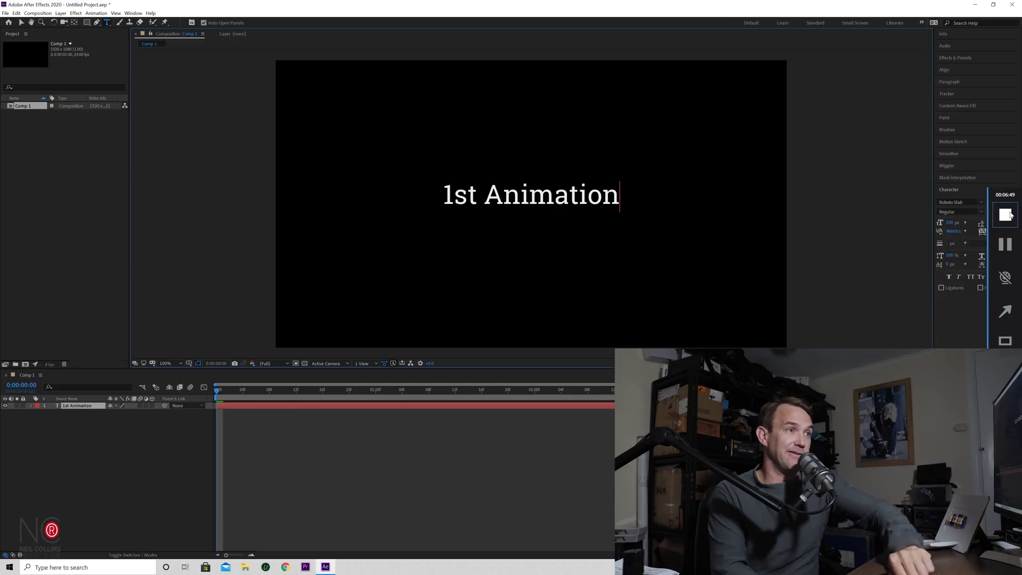
Step: Exit text editing and drag the '1st Animation' text left and down
key(Escape)
key(v)
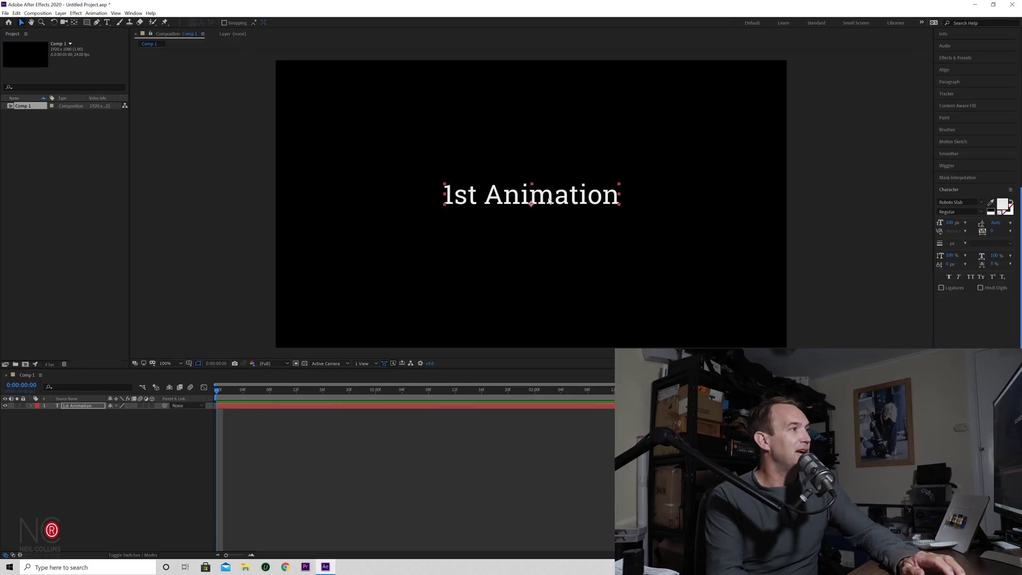
drag(541, 203, 460, 206)
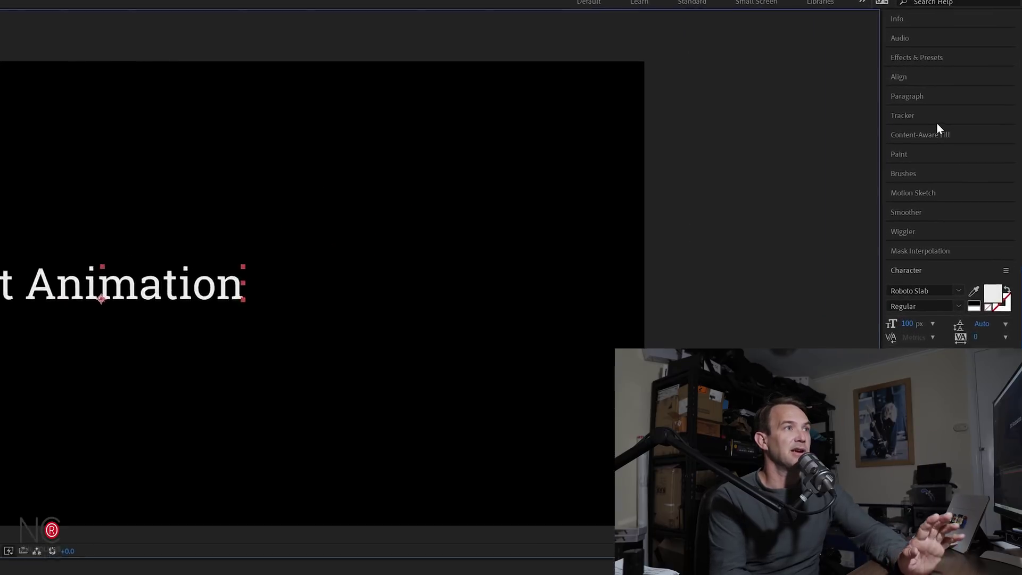
Step: Align the text to the composition's horizontal and vertical centre in the Align panel
click(883, 83)
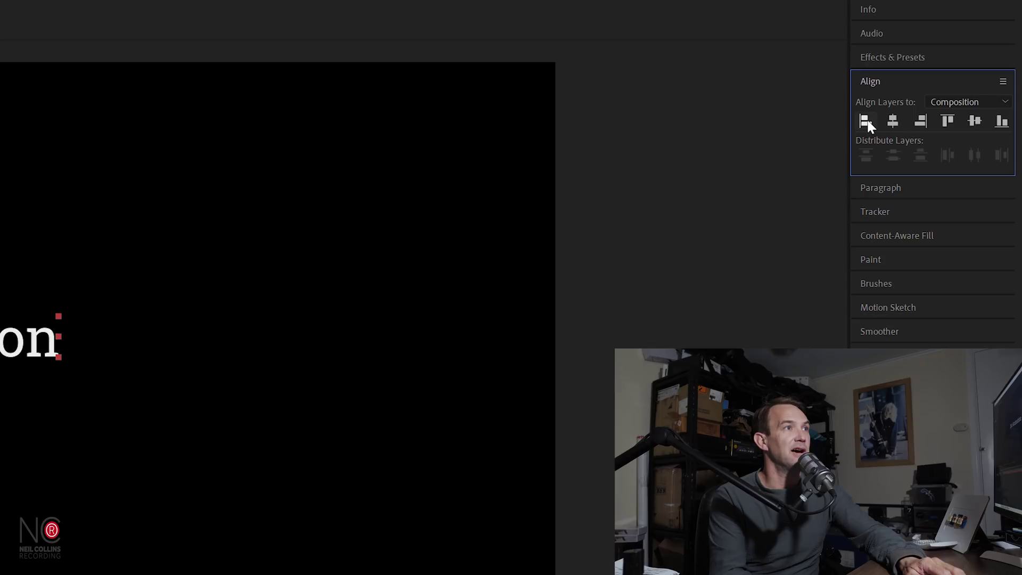
click(893, 122)
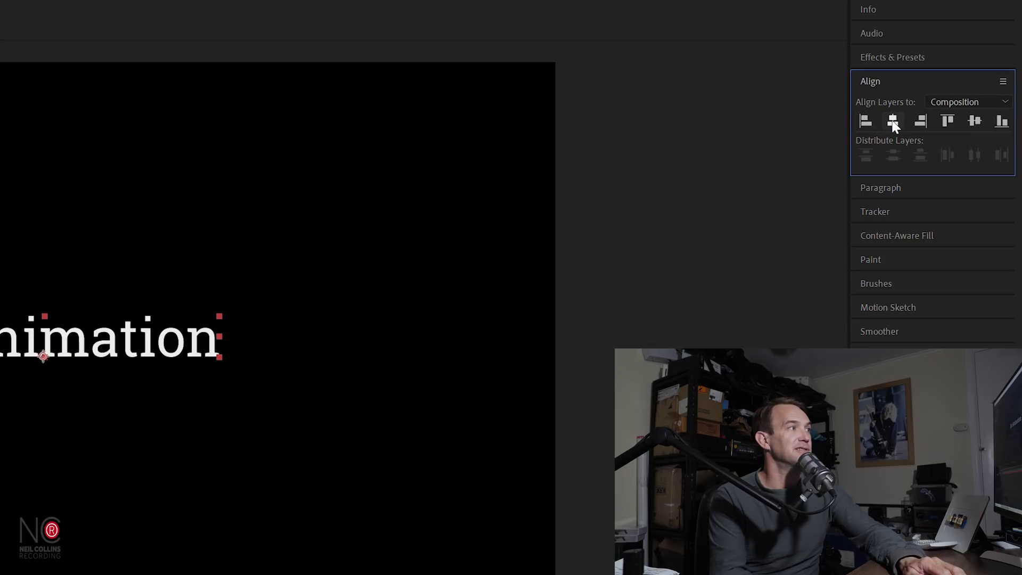
click(976, 121)
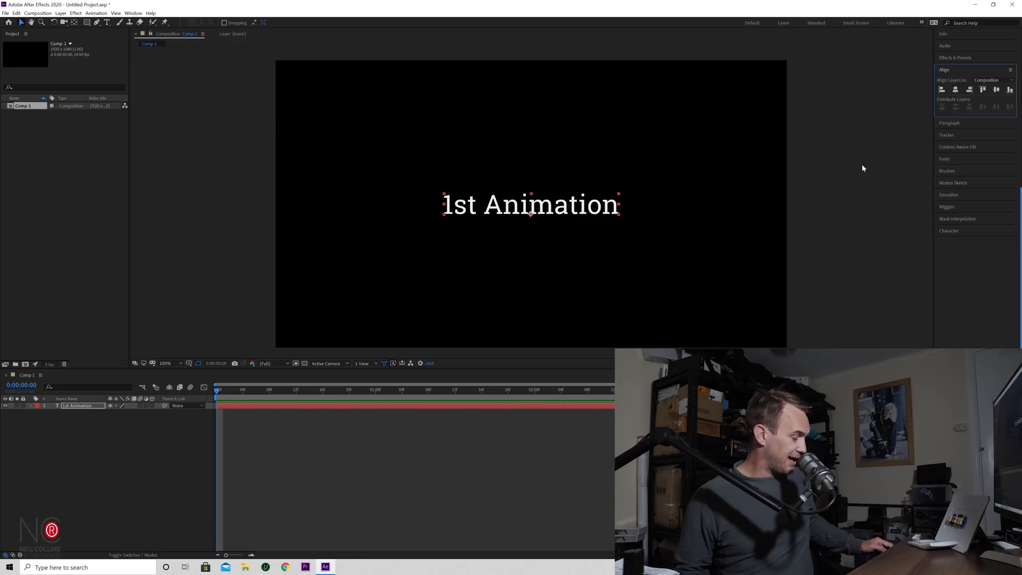
click(863, 167)
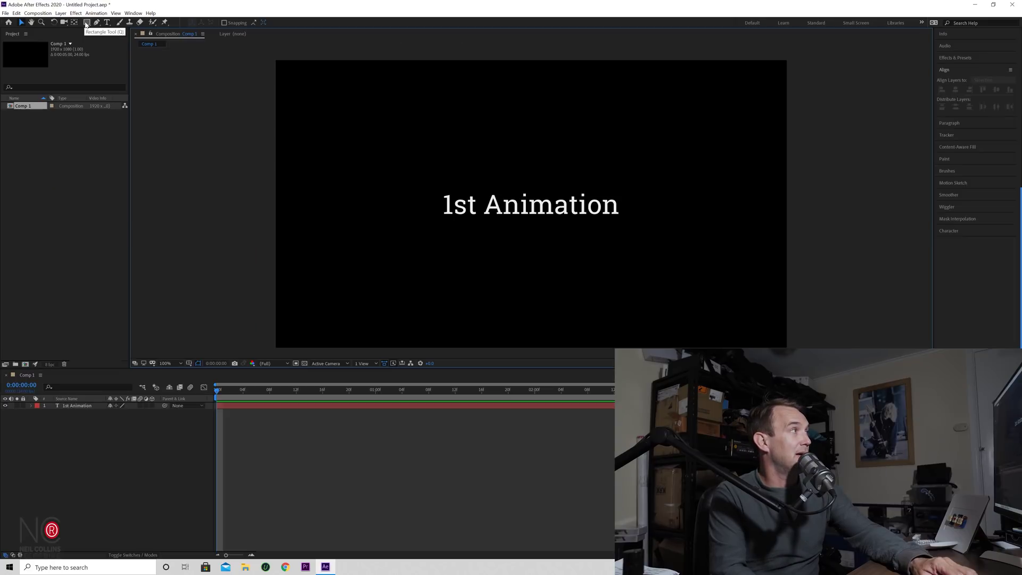
Step: Draw a red rectangle across the comp centre and align it horizontally and vertically
click(168, 11)
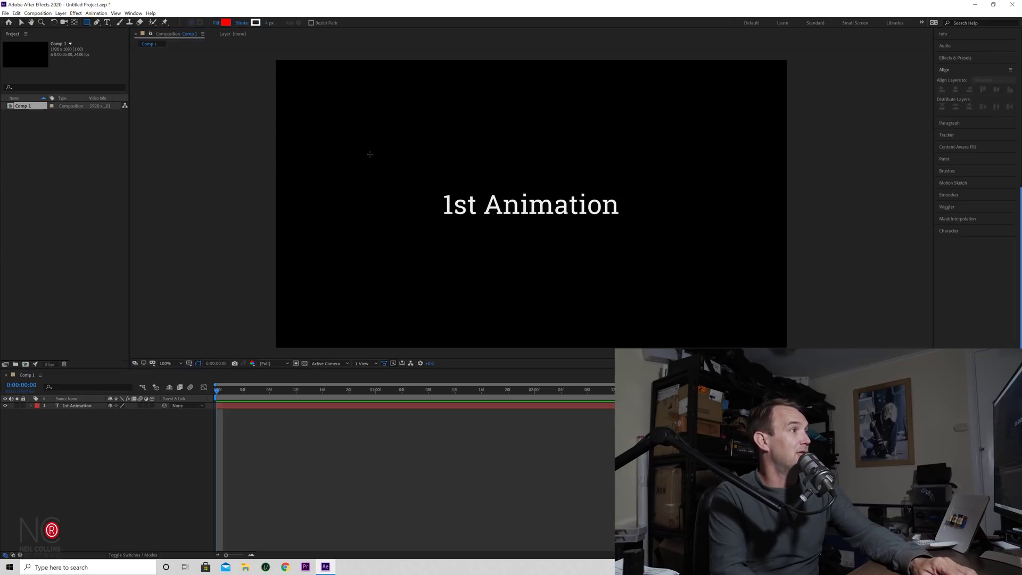
drag(370, 153, 692, 270)
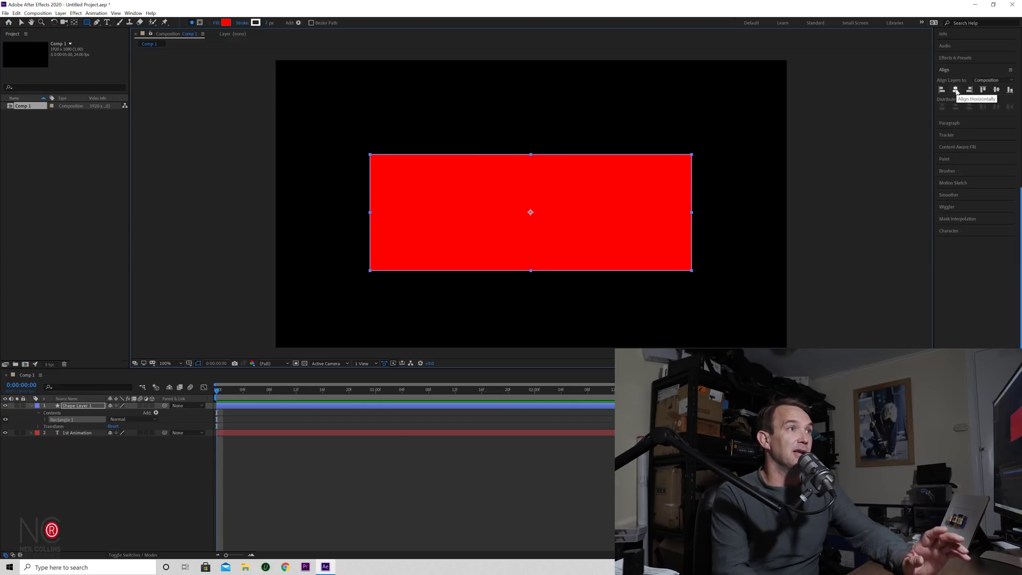
click(956, 90)
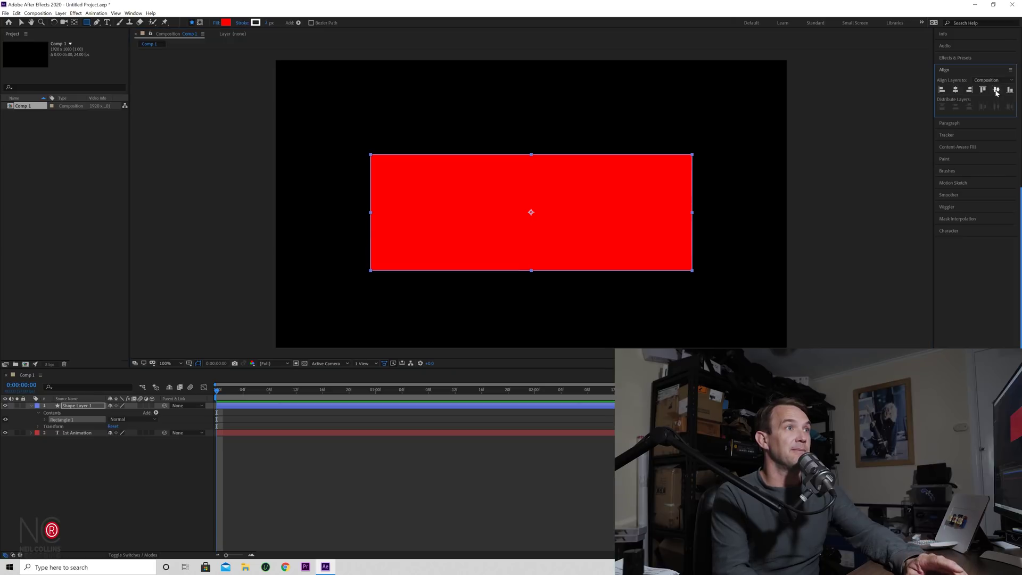
click(997, 91)
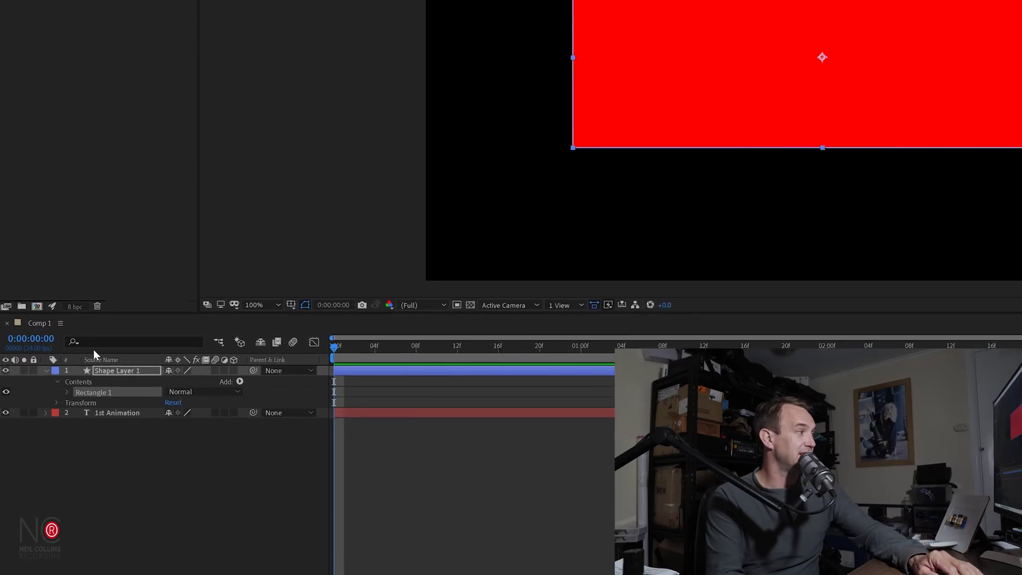
Step: Drag Shape Layer 1 below the '1st Animation' layer in the timeline
click(82, 407)
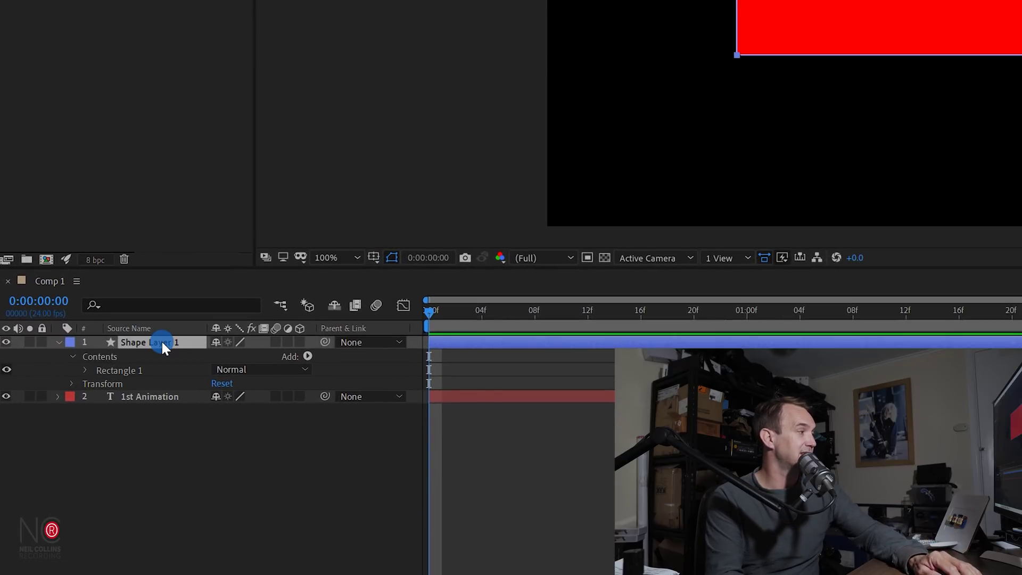
drag(161, 343, 158, 405)
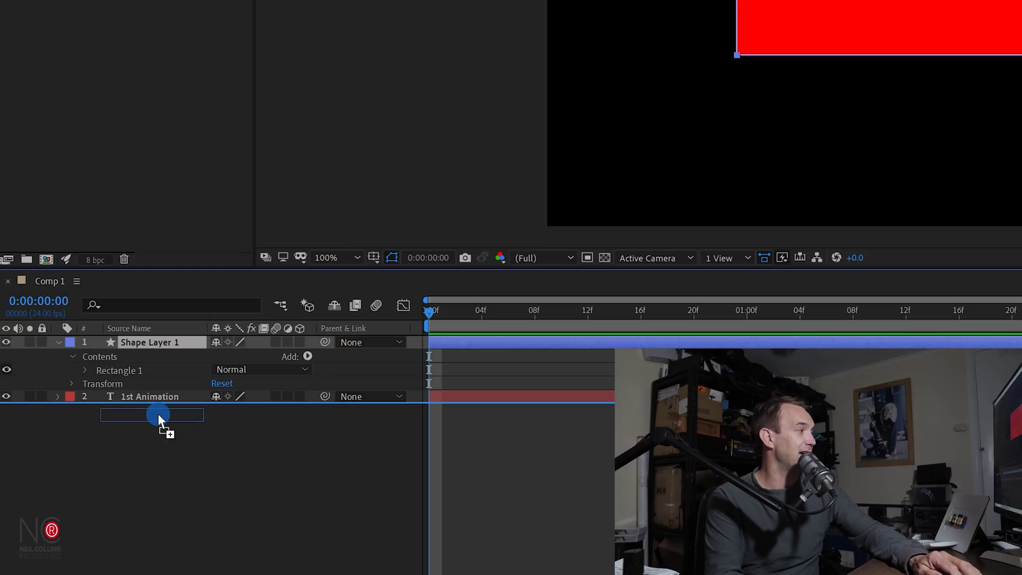
drag(158, 414, 158, 413)
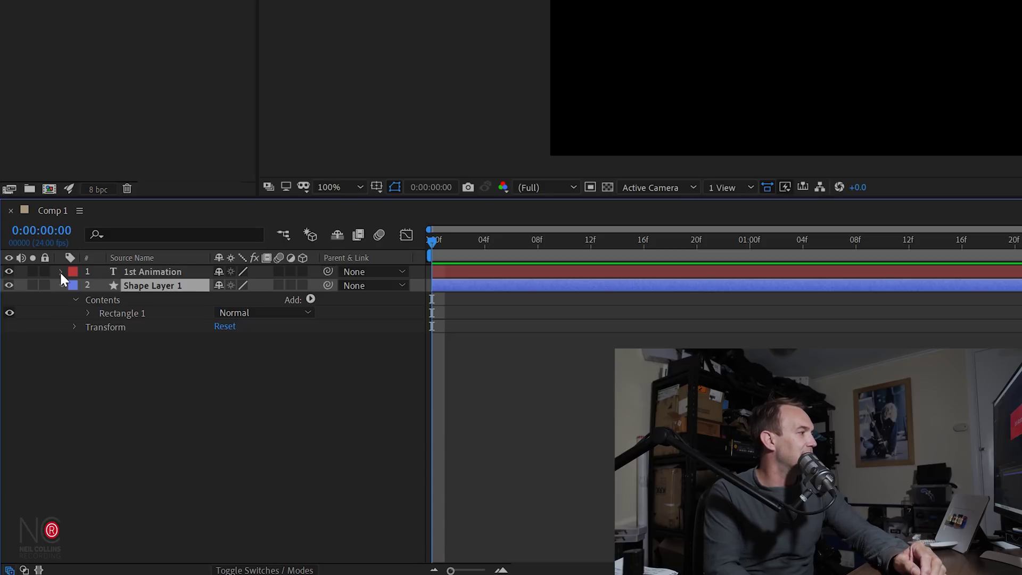
Step: Toggle the layers' twirls, leaving Shape Layer 1 collapsed
click(60, 270)
click(59, 271)
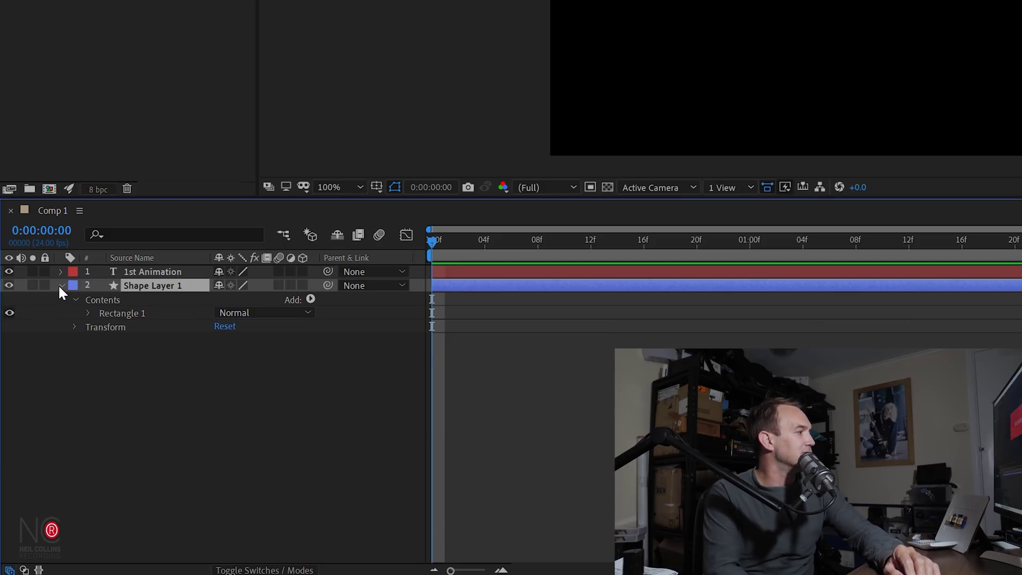
click(60, 286)
click(60, 285)
click(59, 285)
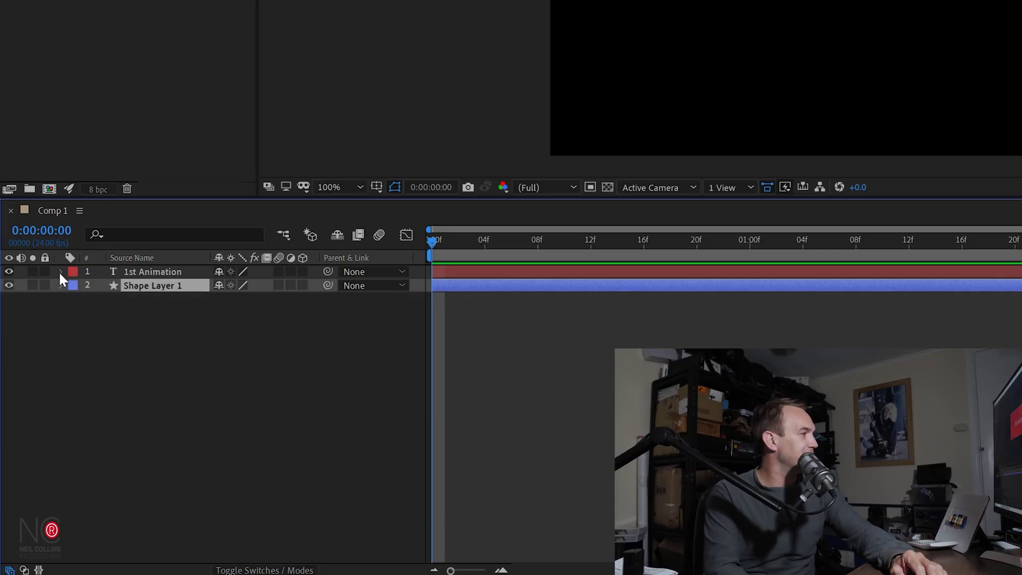
Step: Reveal the text layer's Transform group and set a Position keyframe at 0:00:00:00 (958.5, 577.6)
click(60, 272)
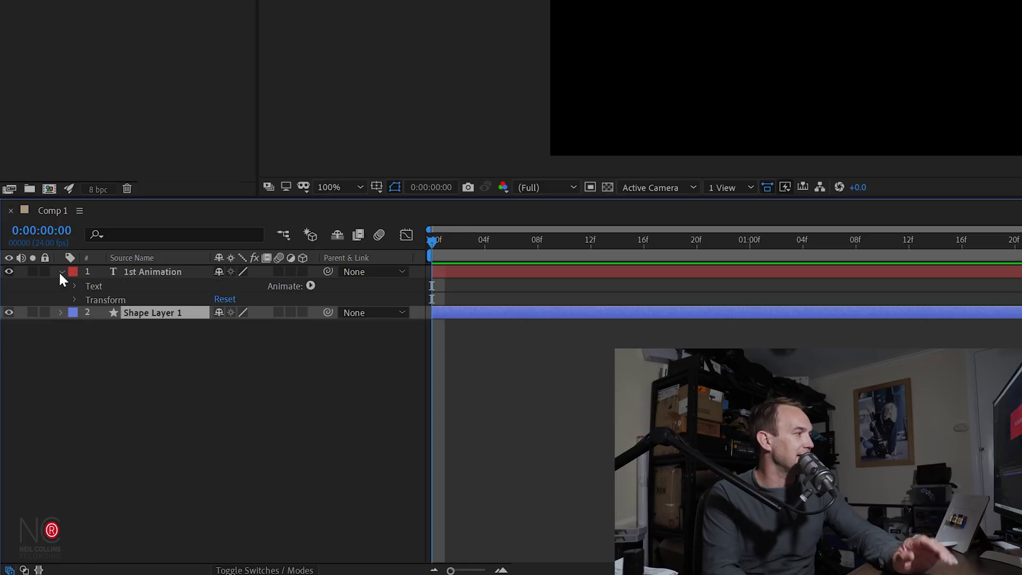
click(75, 300)
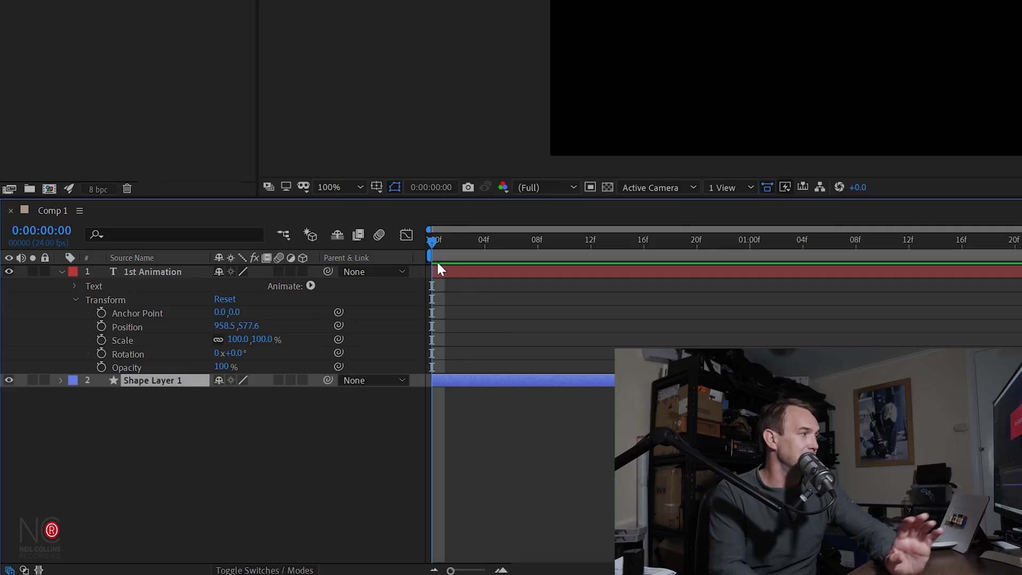
click(101, 326)
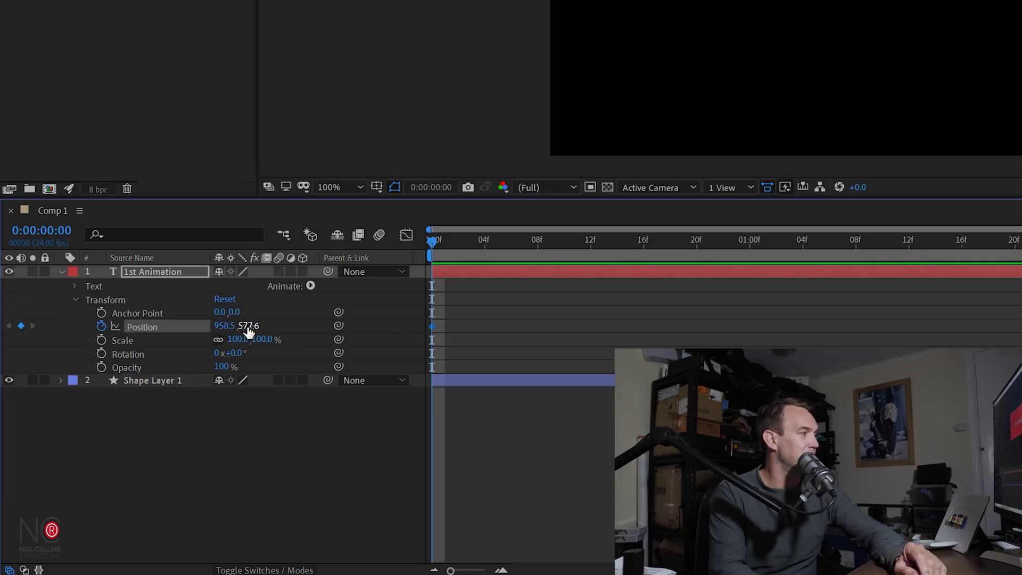
Step: Scrub the starting Position Y to 1168.6, putting the text below the frame
drag(249, 331, 246, 311)
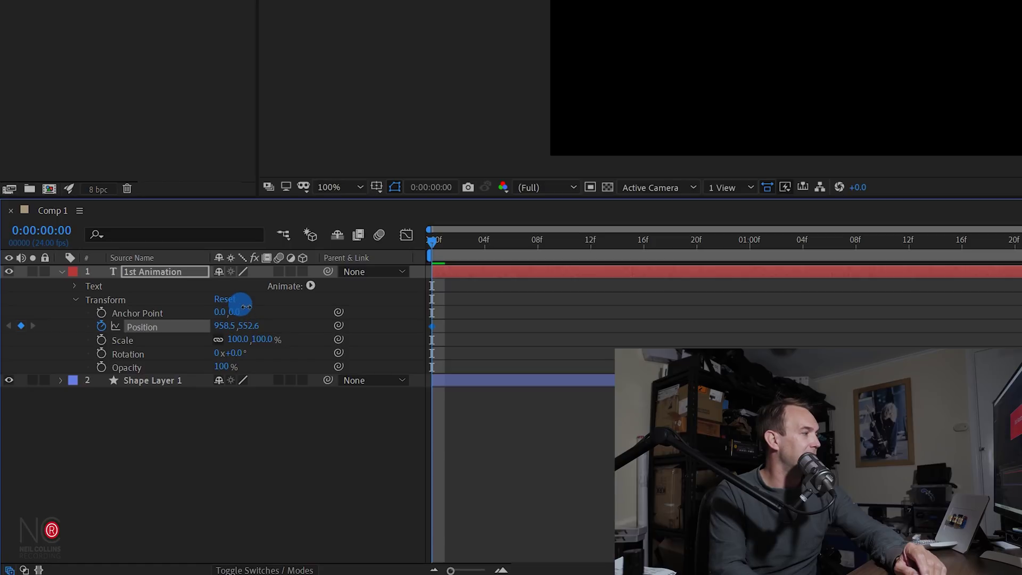
drag(246, 316, 215, 574)
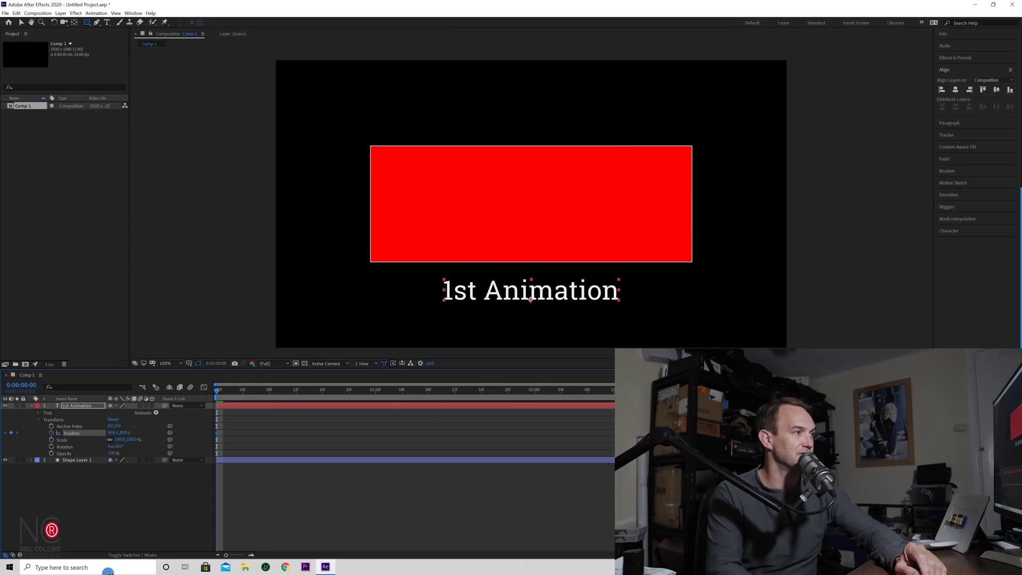
drag(108, 571, 275, 571)
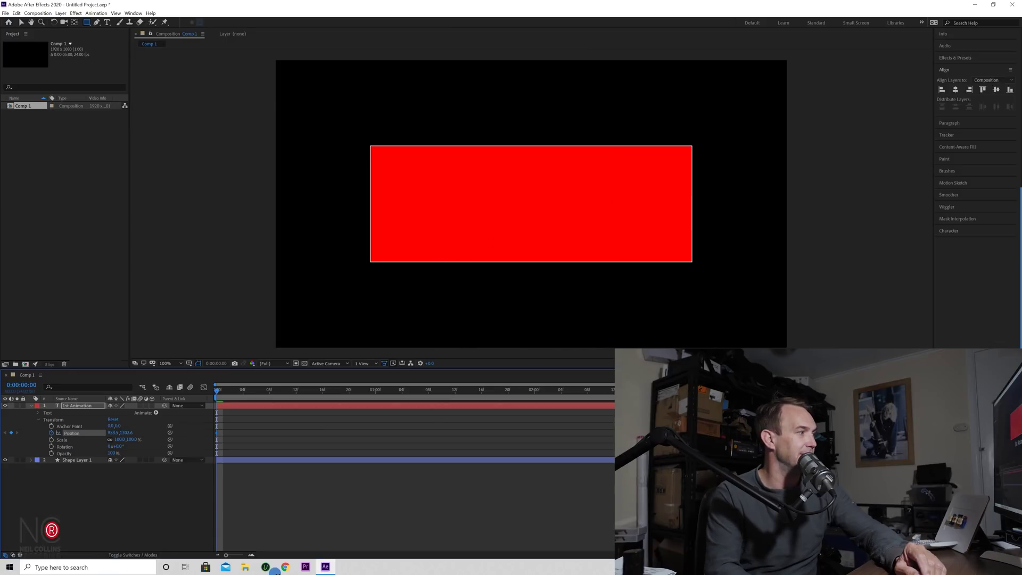
drag(246, 511, 247, 548)
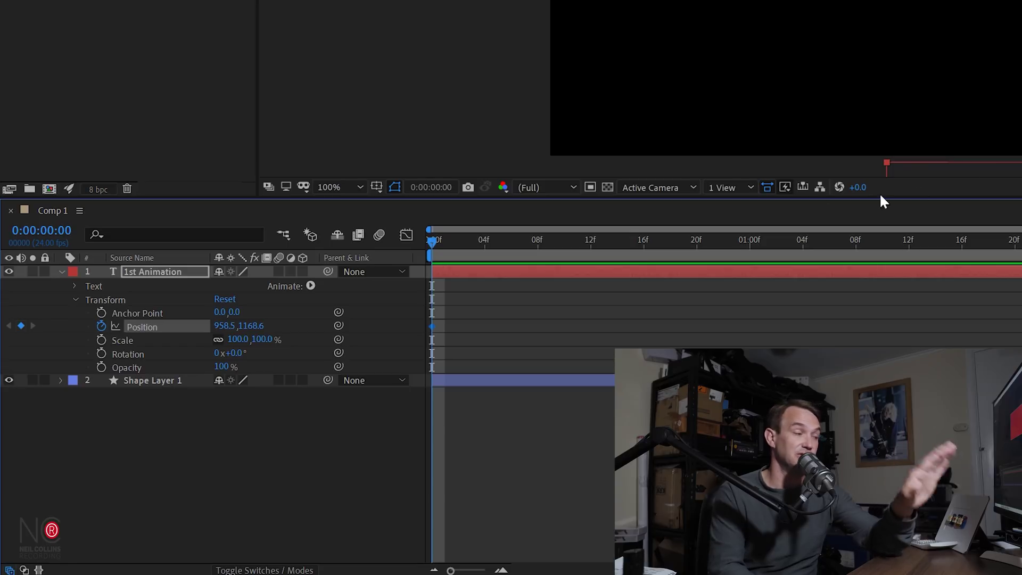
Step: At 0:00:02:00, scrub Position Y up so the text sits centred in the red rectangle
drag(429, 242, 753, 231)
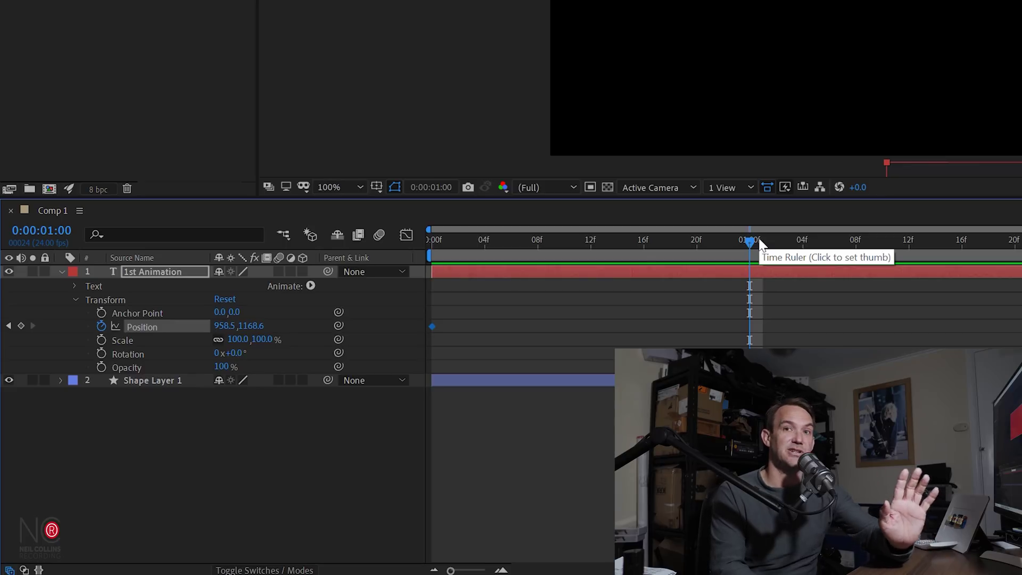
drag(749, 237, 906, 237)
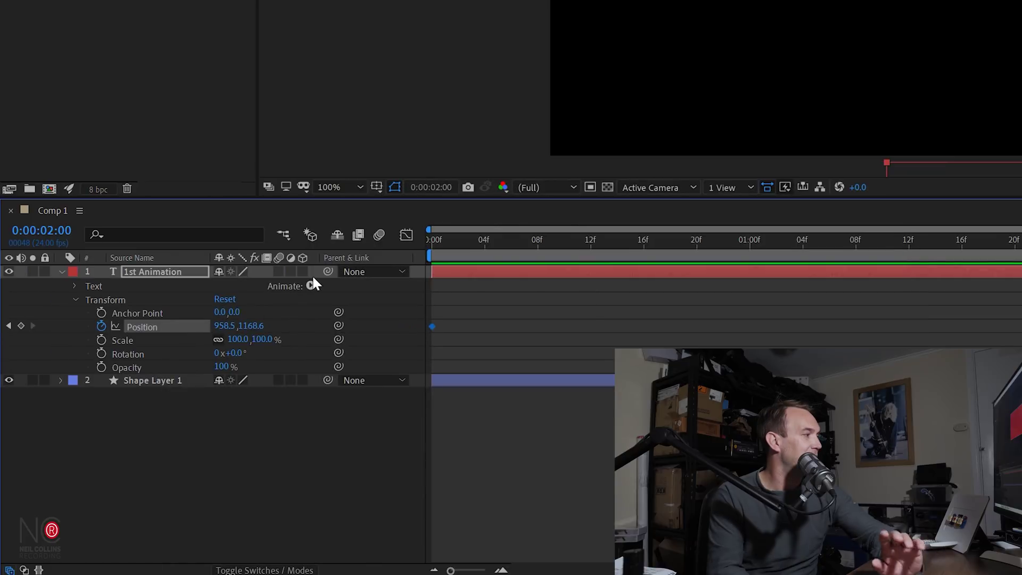
click(252, 326)
drag(253, 326, 312, 0)
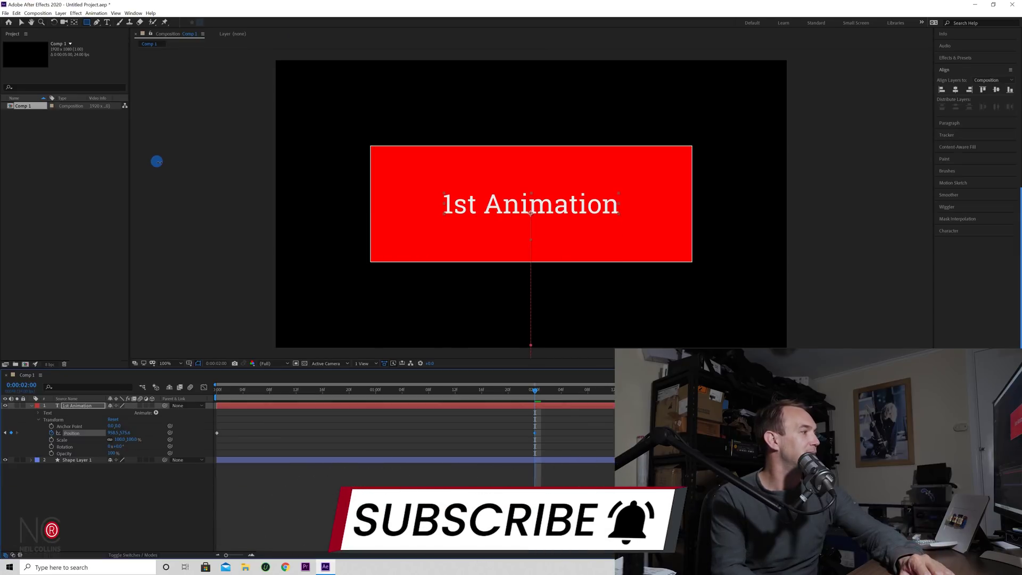
Step: Fine-tune the text's height in the box, scrub 0–2 s to check the rise, and play it
drag(157, 161, 160, 158)
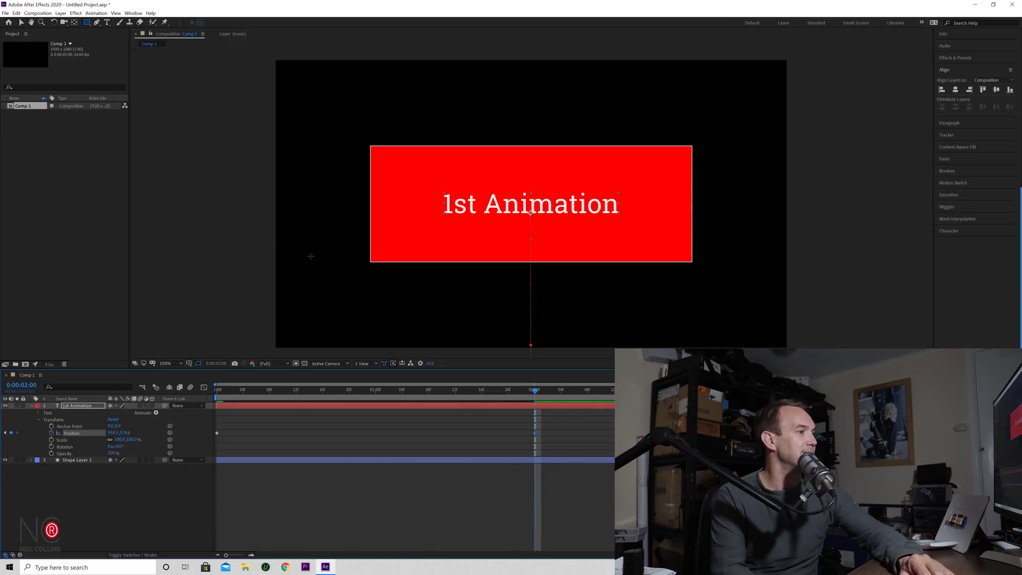
drag(266, 390, 158, 414)
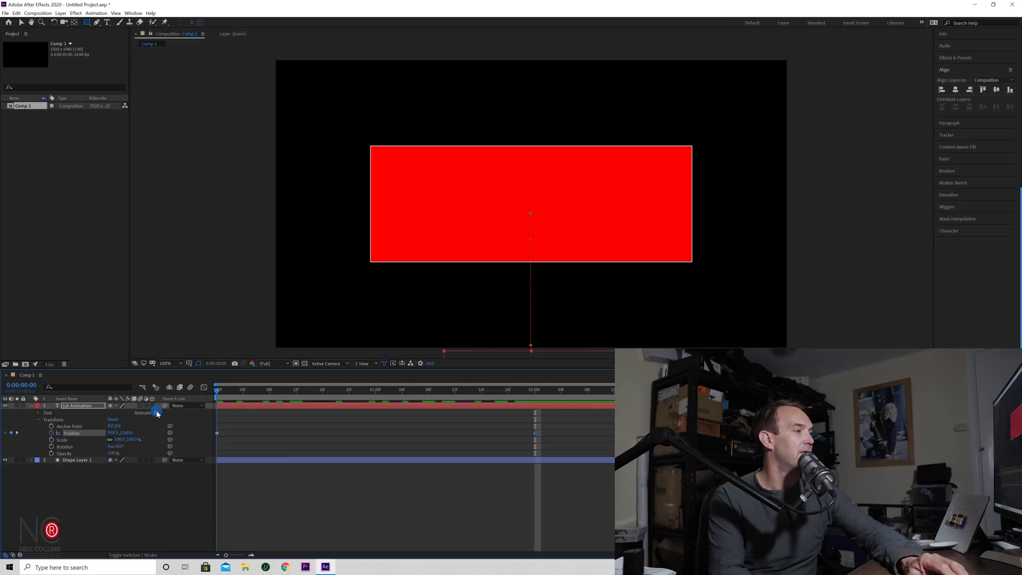
drag(362, 389, 535, 384)
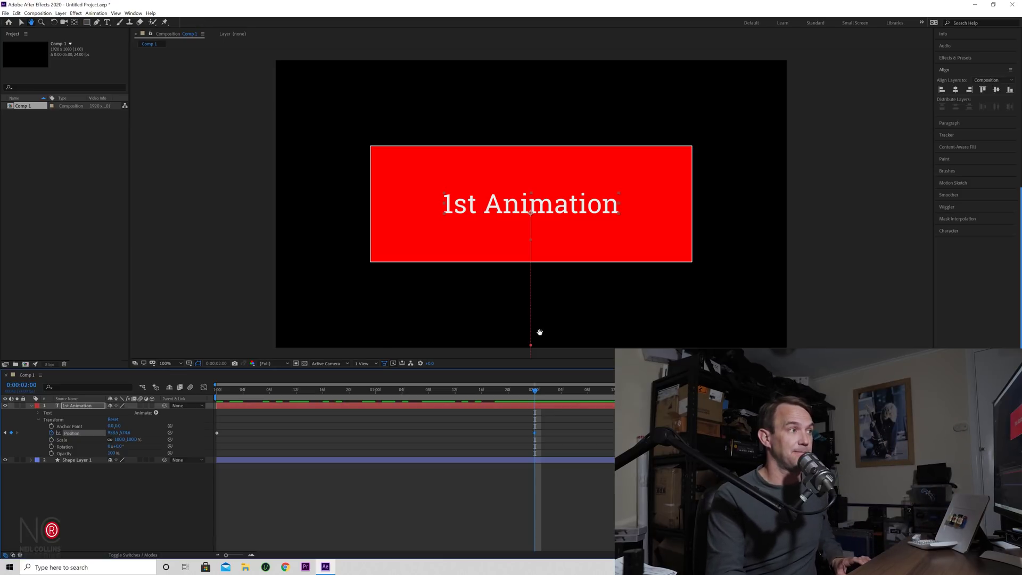
mouse_move(557, 334)
mouse_down()
mouse_move(559, 274)
mouse_move(511, 278)
mouse_move(543, 306)
mouse_move(621, 283)
mouse_move(543, 314)
mouse_move(550, 332)
mouse_up()
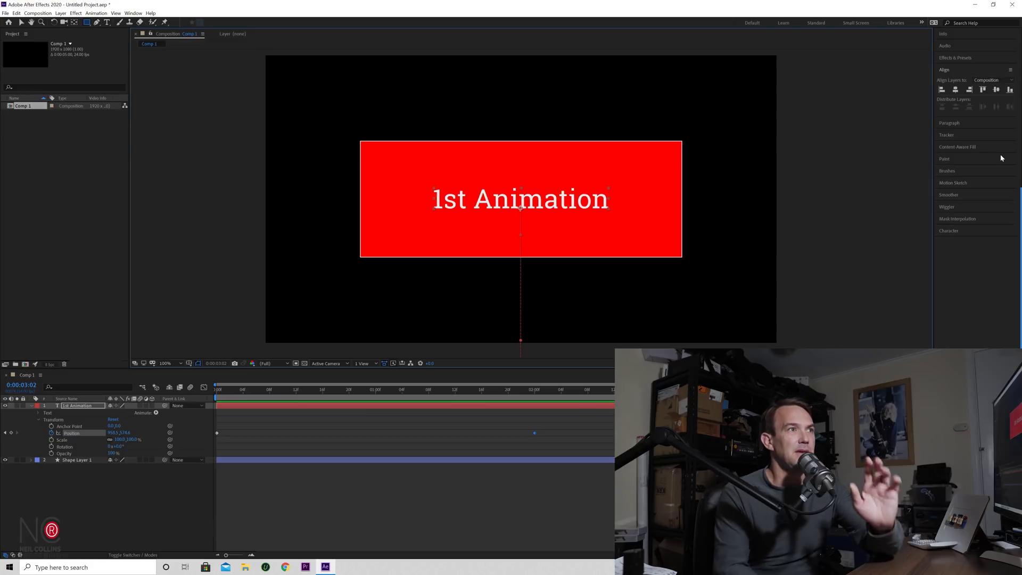
key(space)
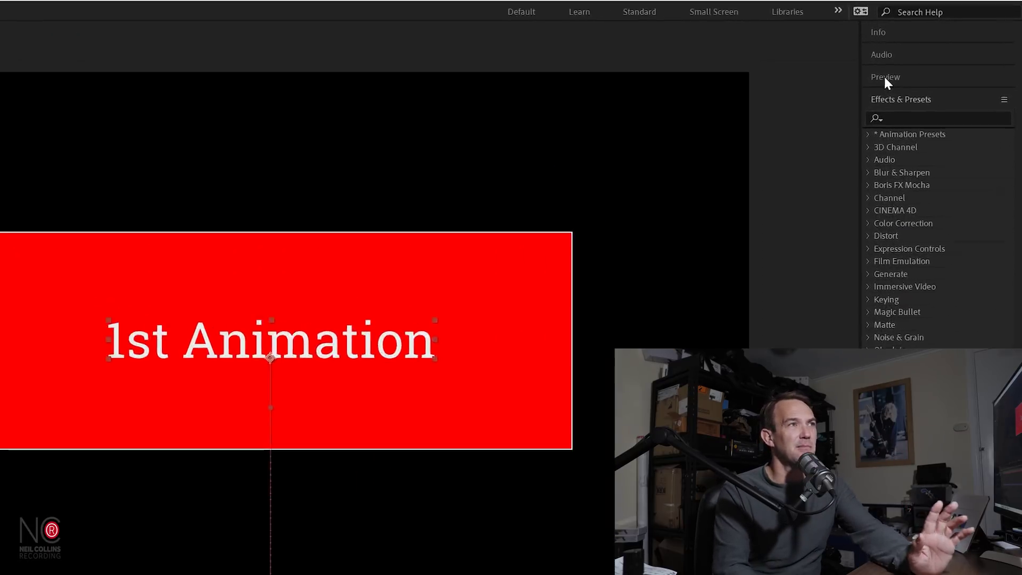
Step: Open the Preview panel shrunk to its controls, then play and stop the preview
click(922, 65)
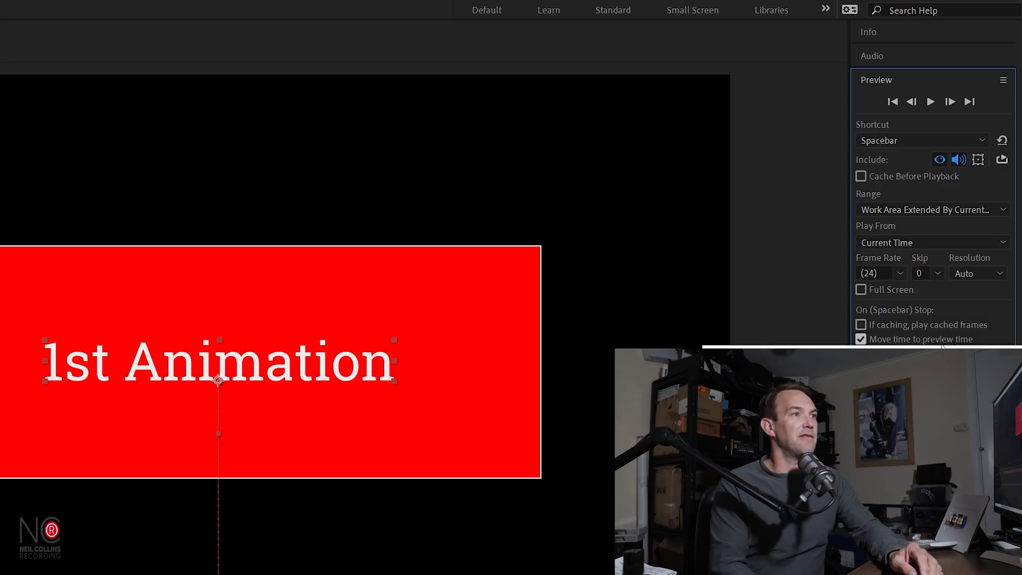
drag(941, 346, 947, 121)
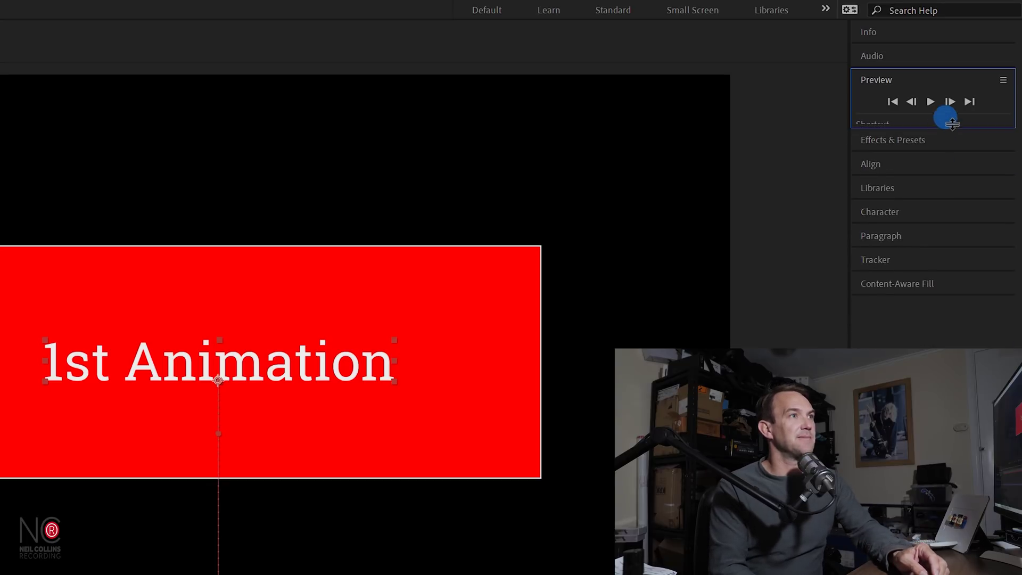
click(930, 102)
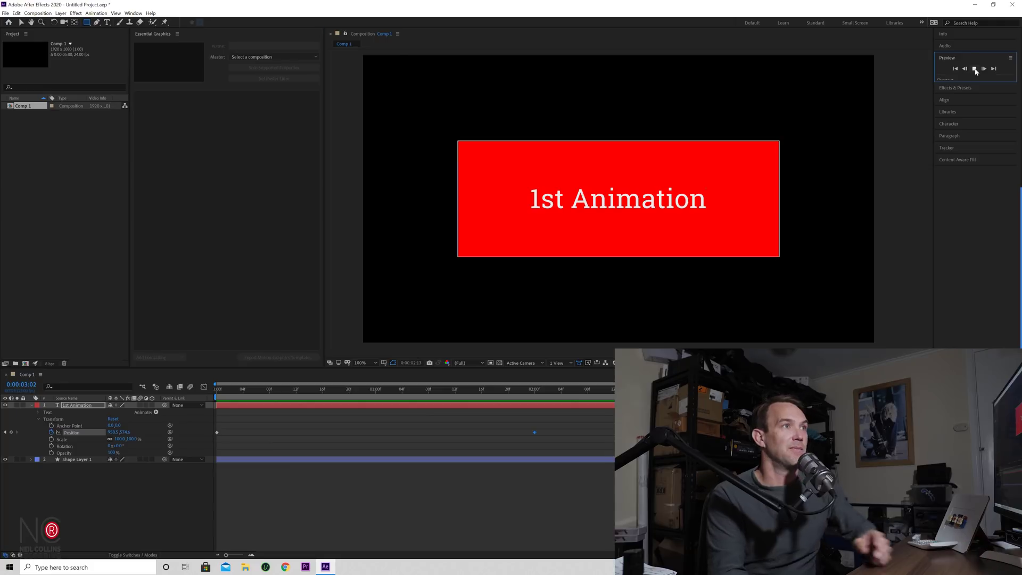
click(975, 69)
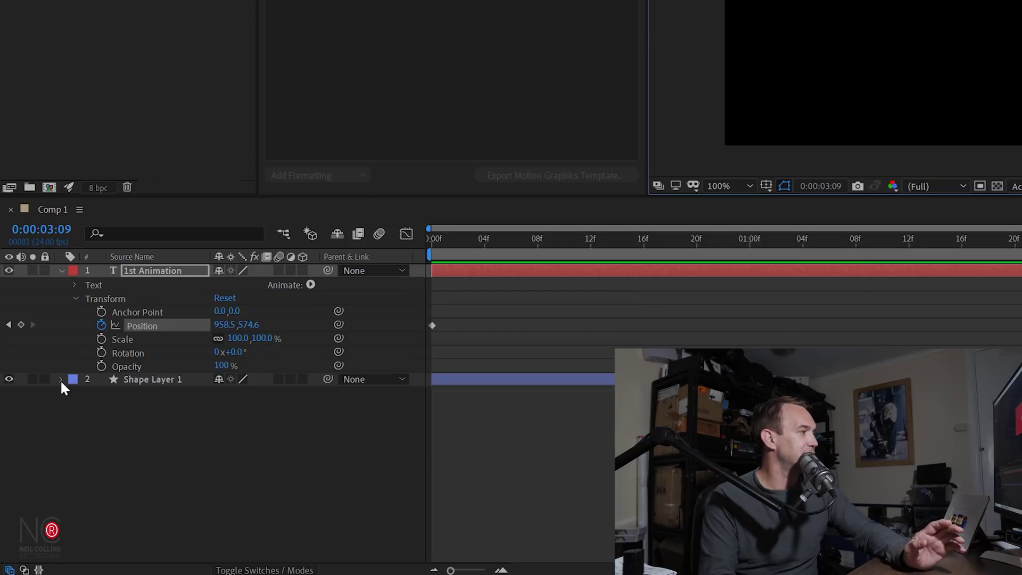
Step: Add a 100% Opacity keyframe to Shape Layer 1 at 0:00:02:00
click(60, 379)
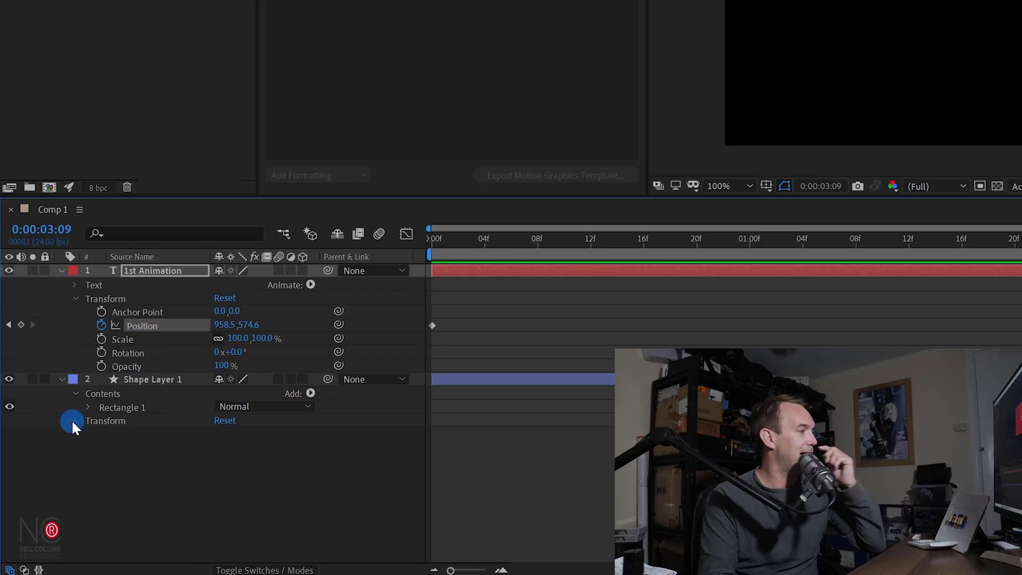
click(74, 422)
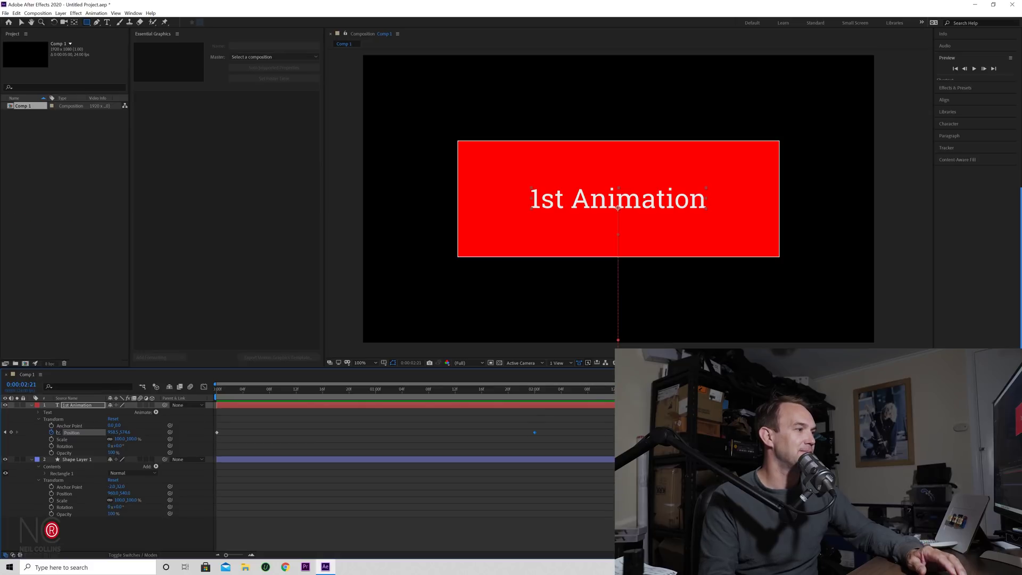
drag(581, 392, 535, 391)
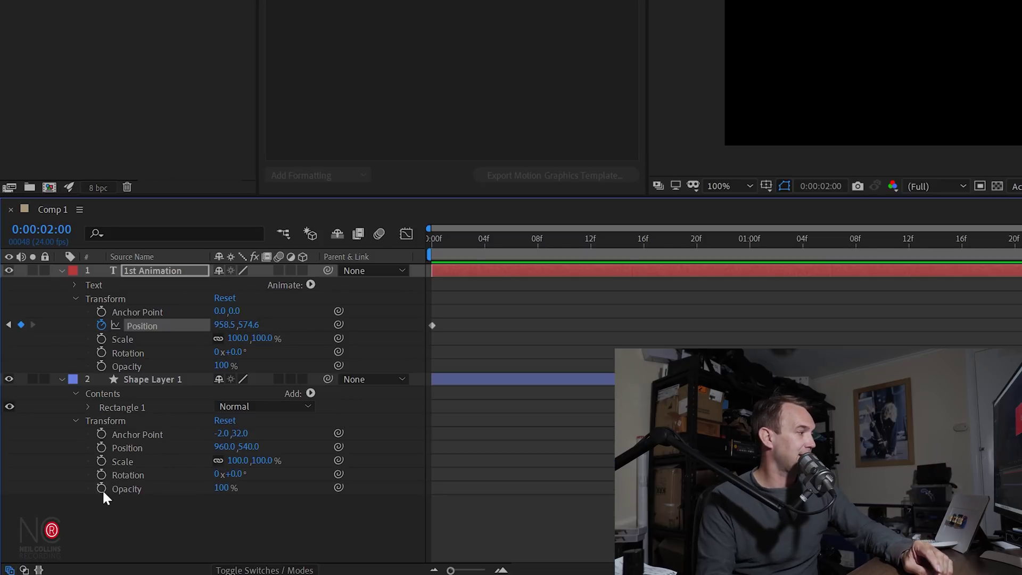
click(101, 488)
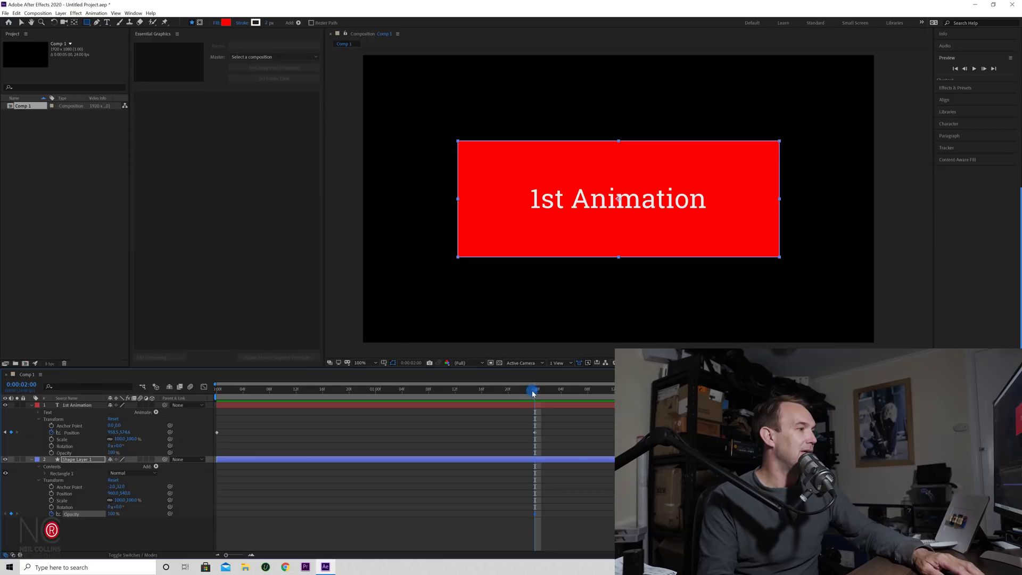
Step: Set Shape Layer 1's Opacity to 0% at 0:00:00:00
drag(532, 391, 198, 394)
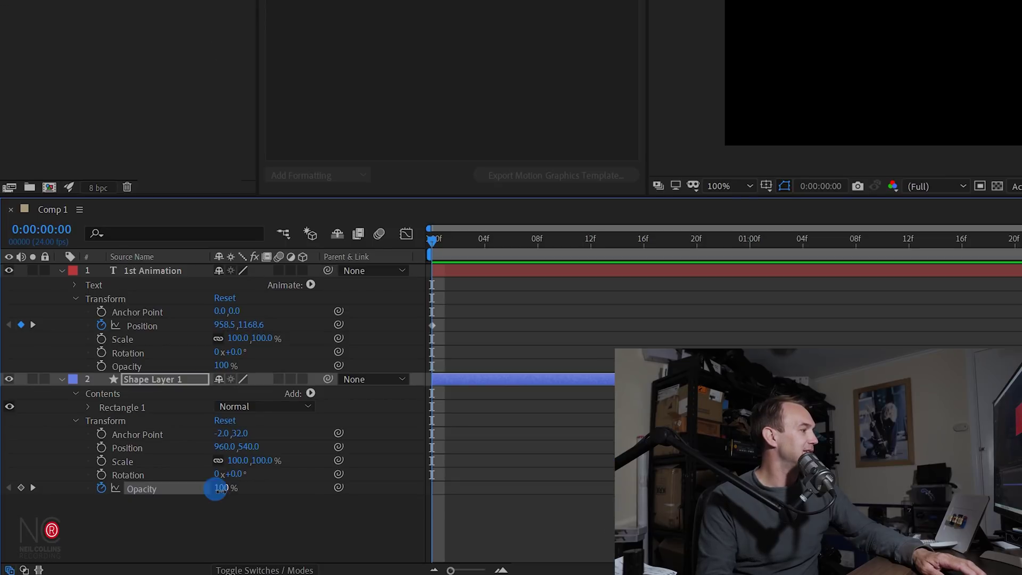
click(220, 488)
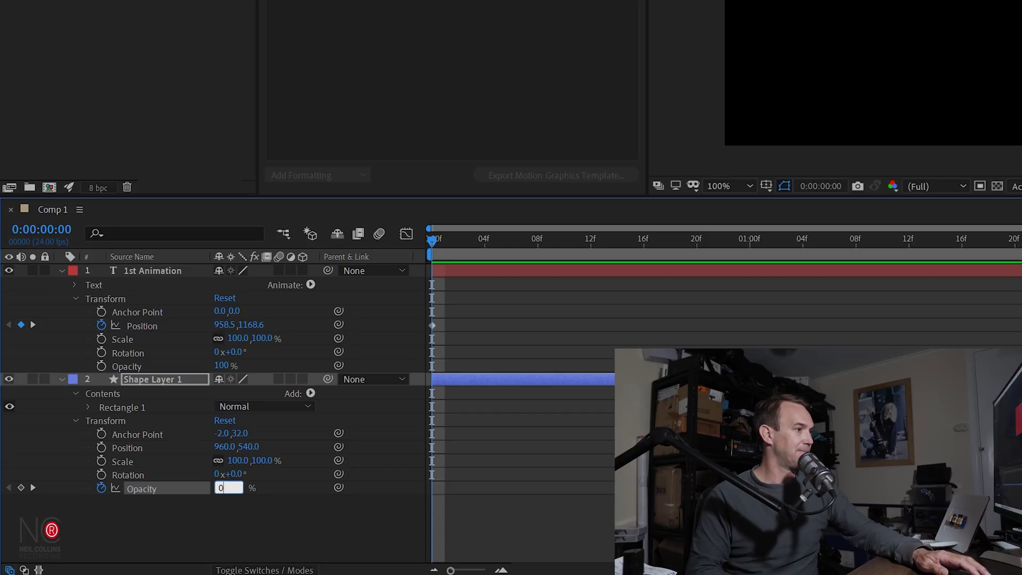
key(Return)
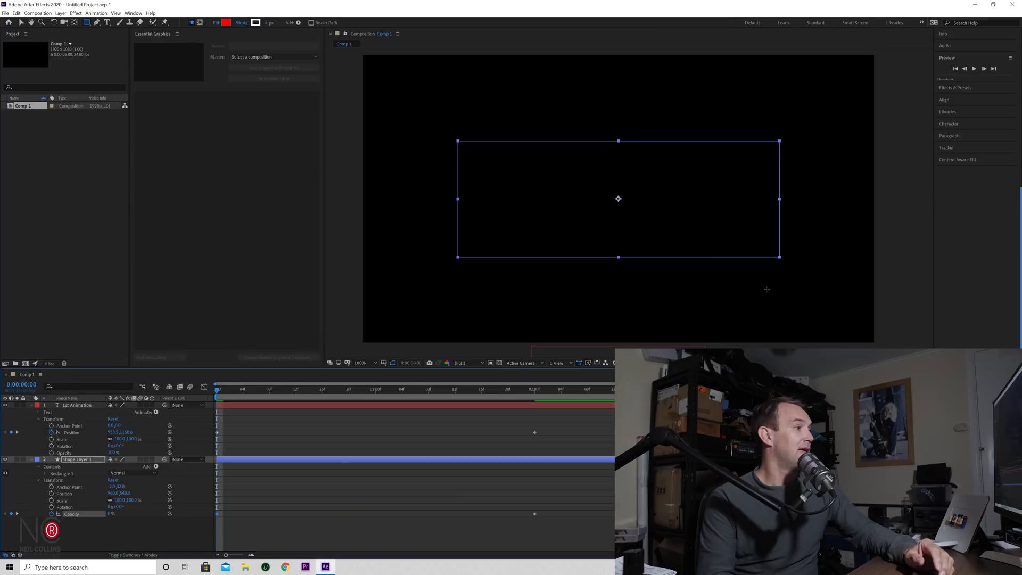
Step: Preview the red rectangle fading from 0% to 100% over two seconds, then stop playback
click(975, 70)
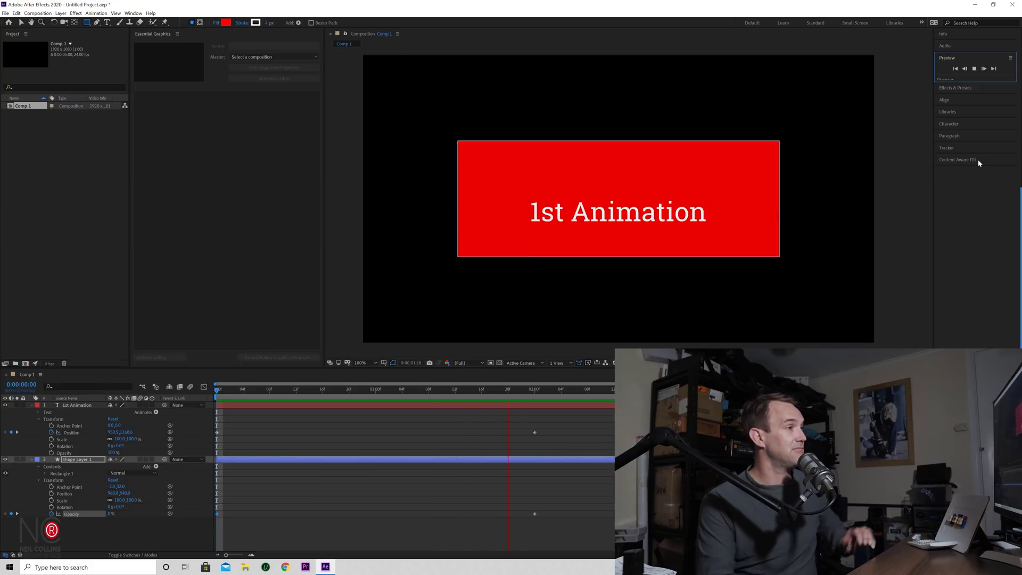
key(space)
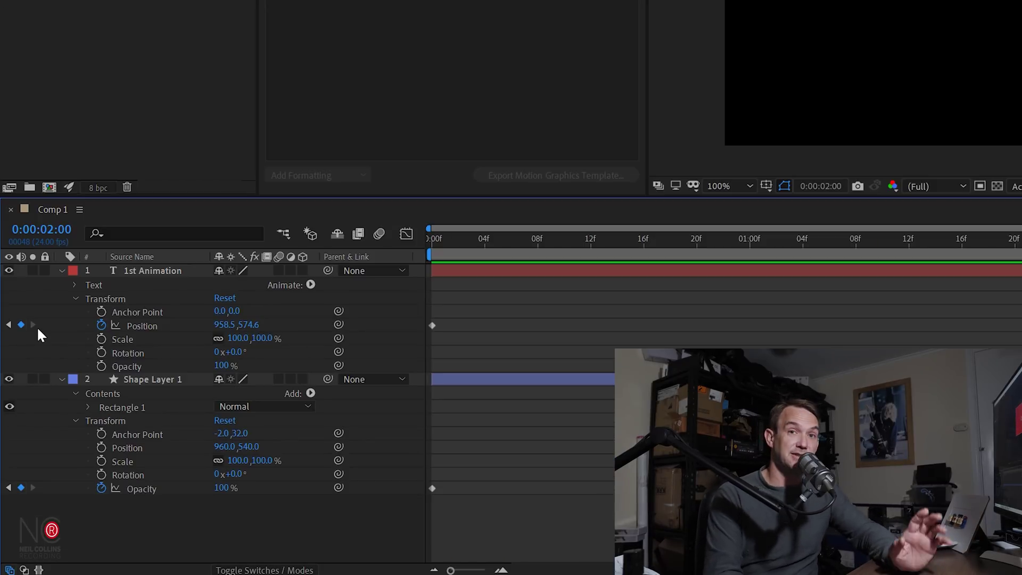
click(9, 325)
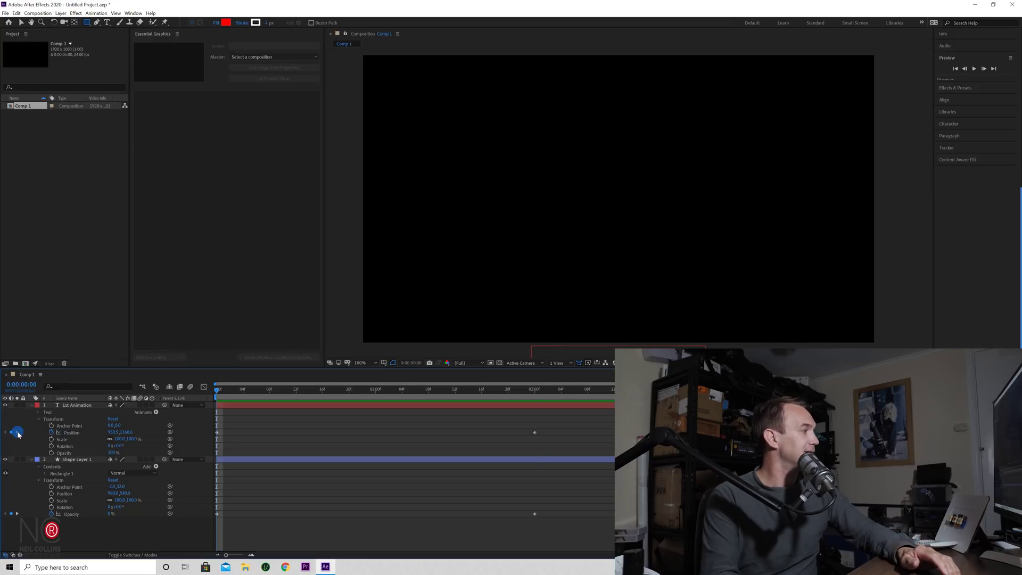
click(17, 433)
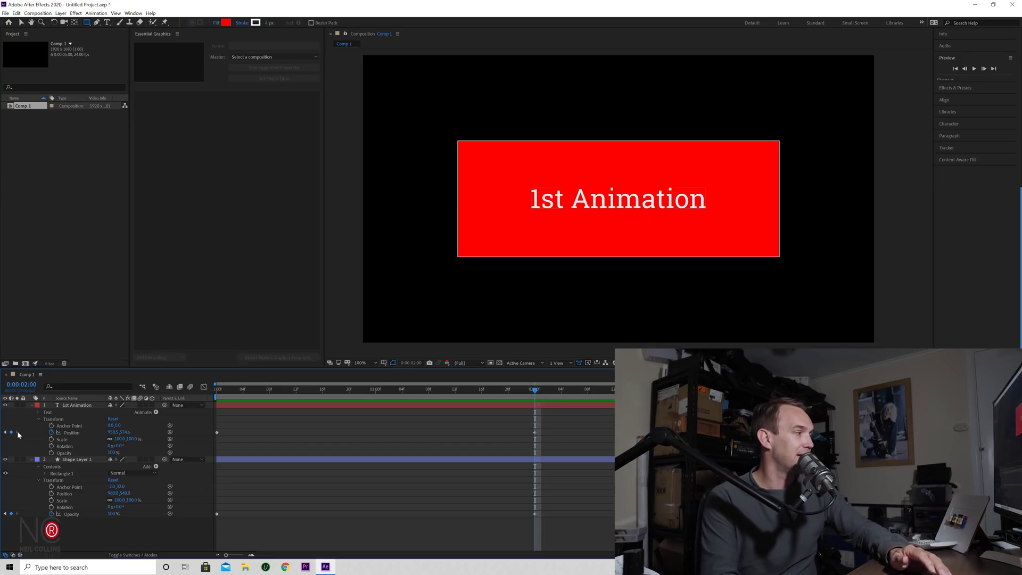
click(6, 514)
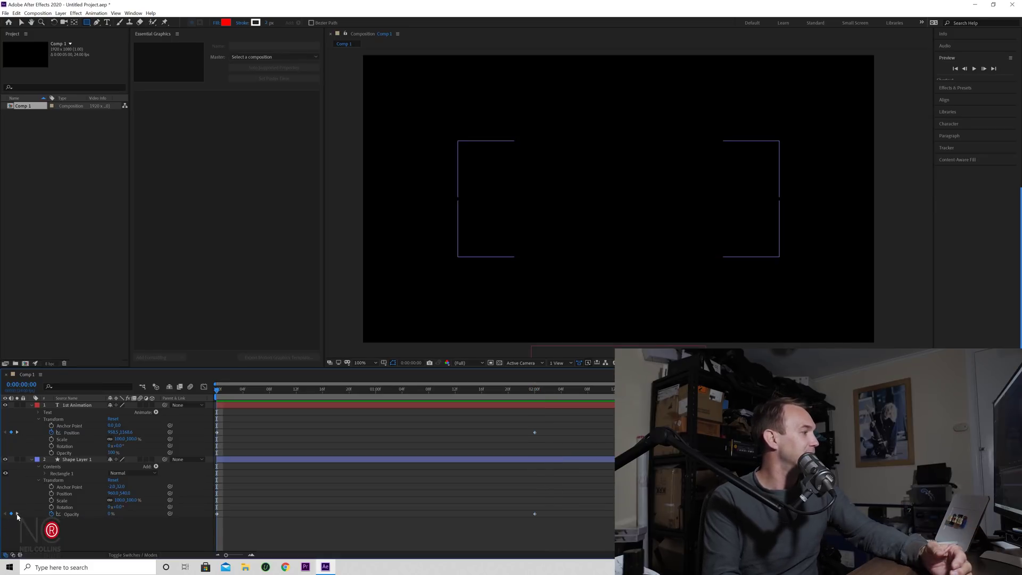
click(17, 514)
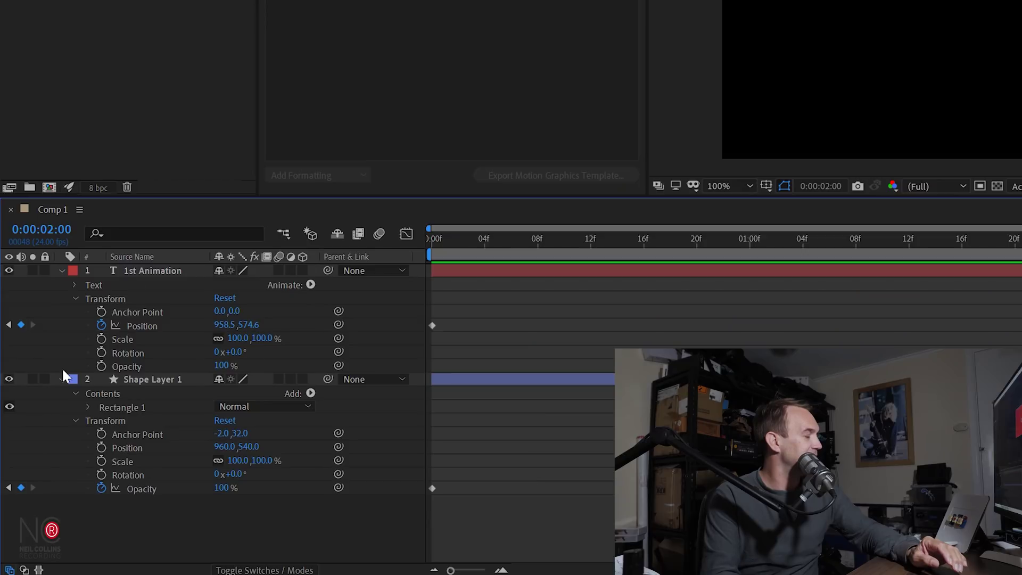
Step: Keyframe the '1st Animation' text's Scale at 100% at 2:00 and 0% at 0:00
click(101, 340)
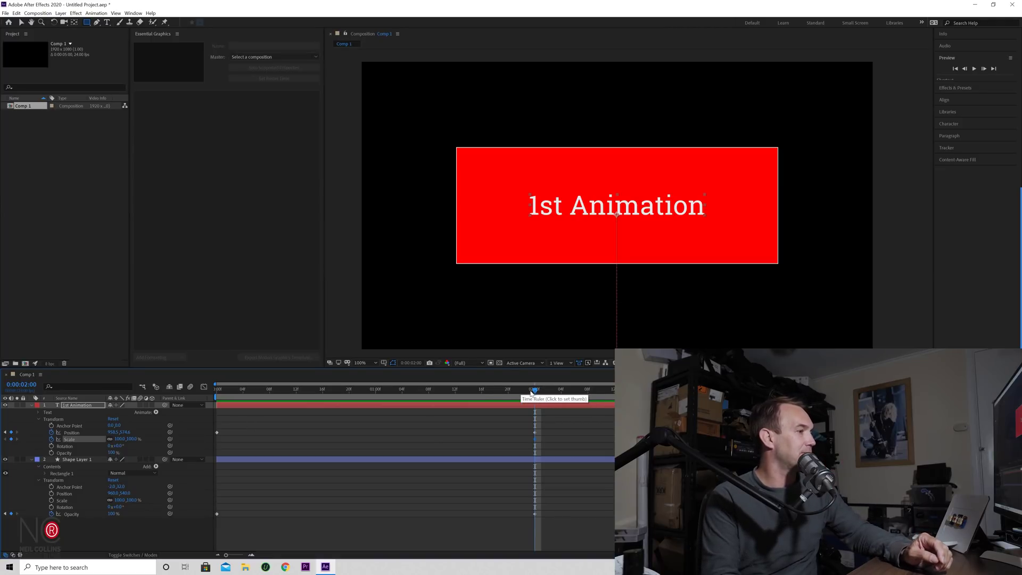
key(Home)
click(133, 439)
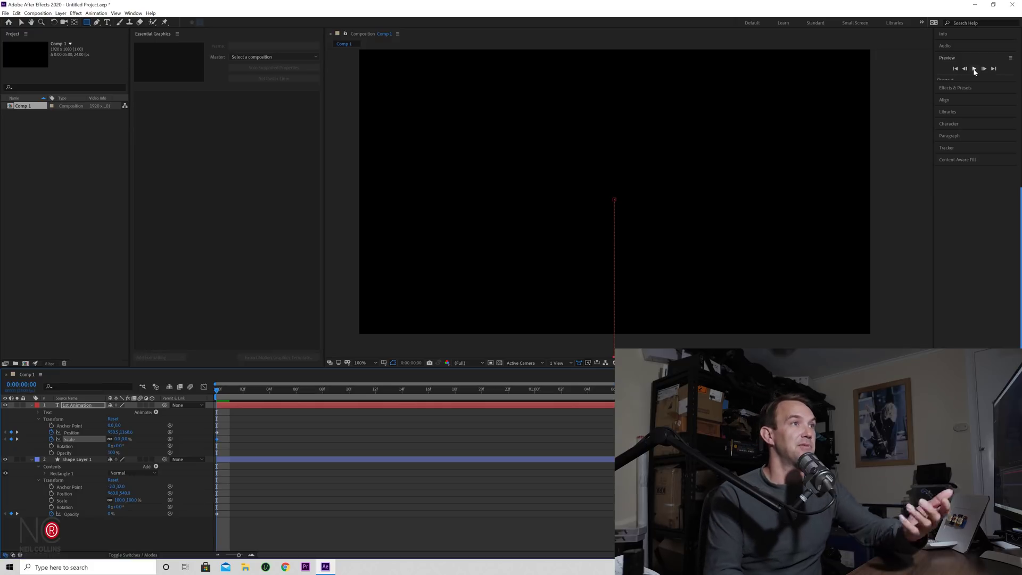
Step: Start the preview to watch the text scale up and rise as the rectangle fades in
click(975, 69)
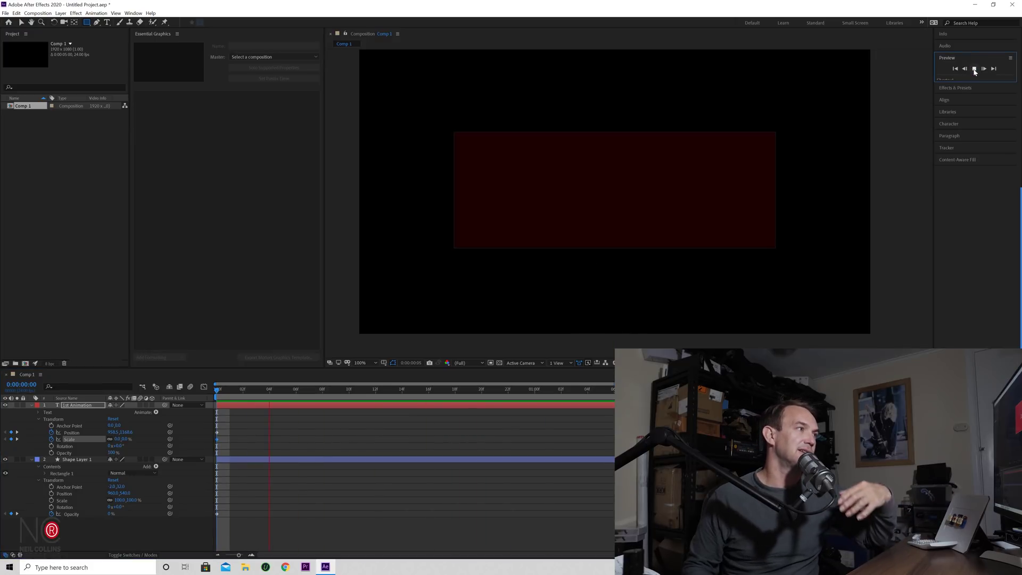